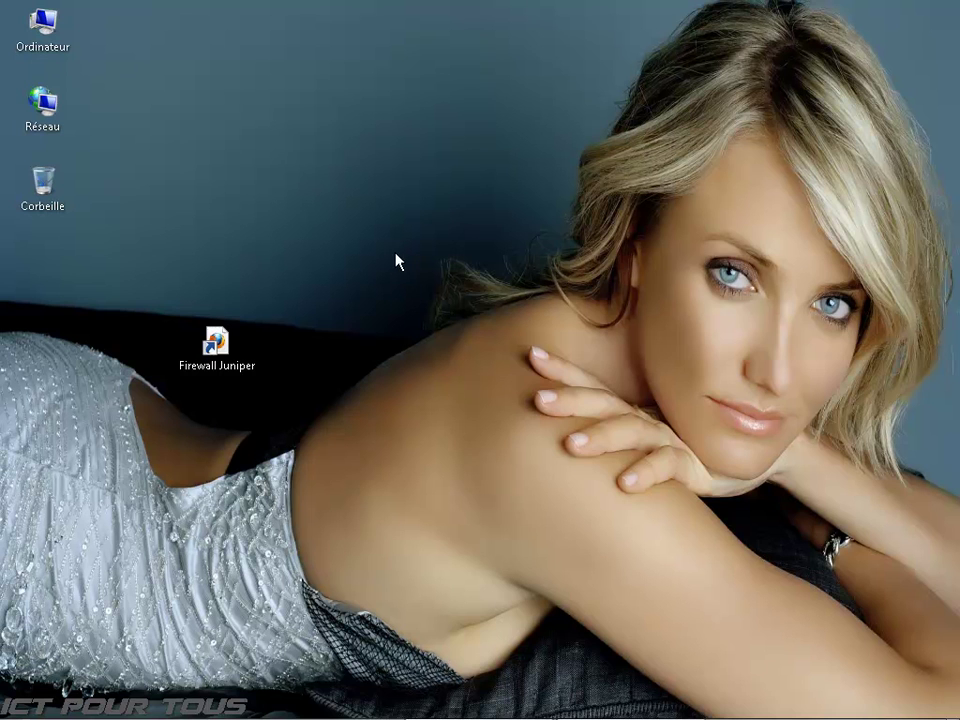
Step: Sign in to the NS-5GT WebUI from the Firewall Juniper shortcut with the admin name and password
{"action": "left_click", "coordinate": [233, 355]}
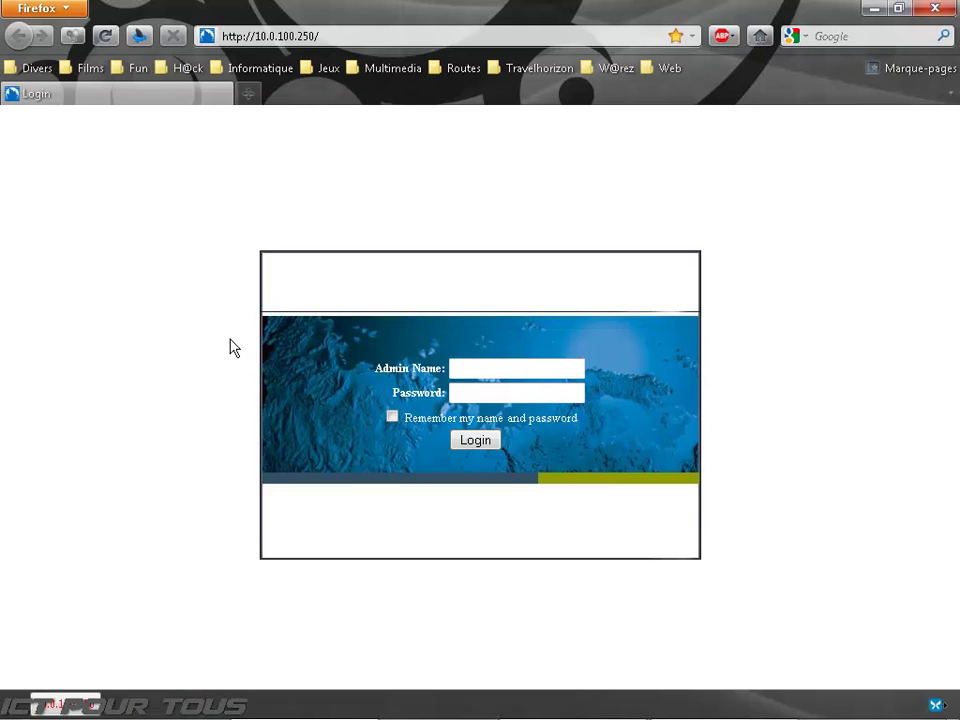
{"action": "left_click", "coordinate": [476, 366]}
{"action": "key", "text": "Tab"}
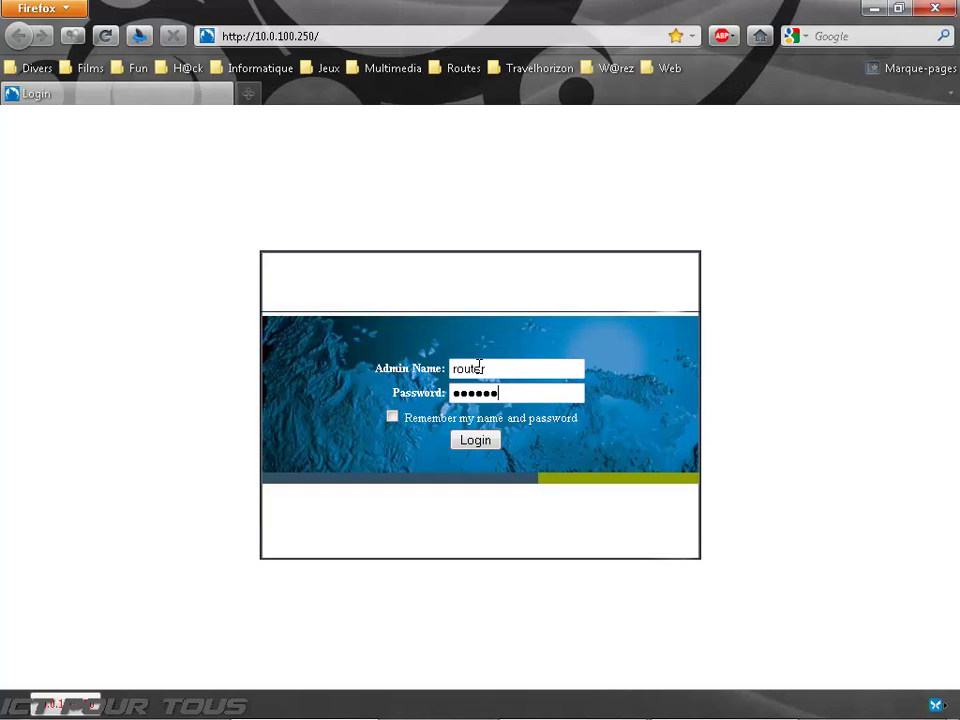
{"action": "left_click", "coordinate": [480, 440]}
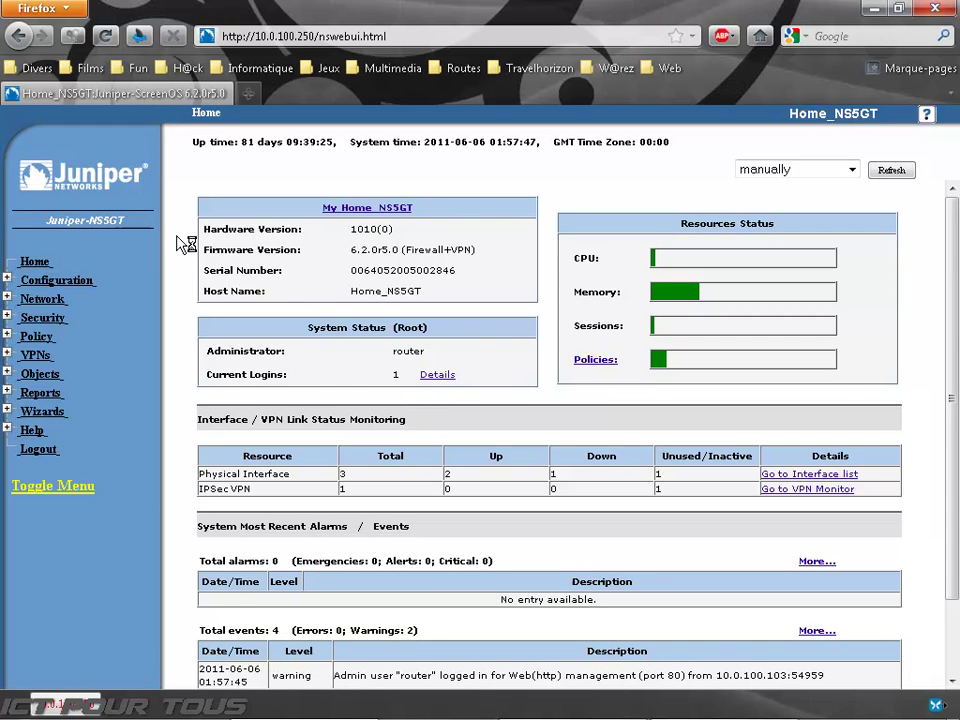
Step: Scroll the Home dashboard and highlight the hardware version, serial number and host name details
{"action": "scroll", "coordinate": [190, 233], "scroll_direction": "down", "scroll_amount": 2}
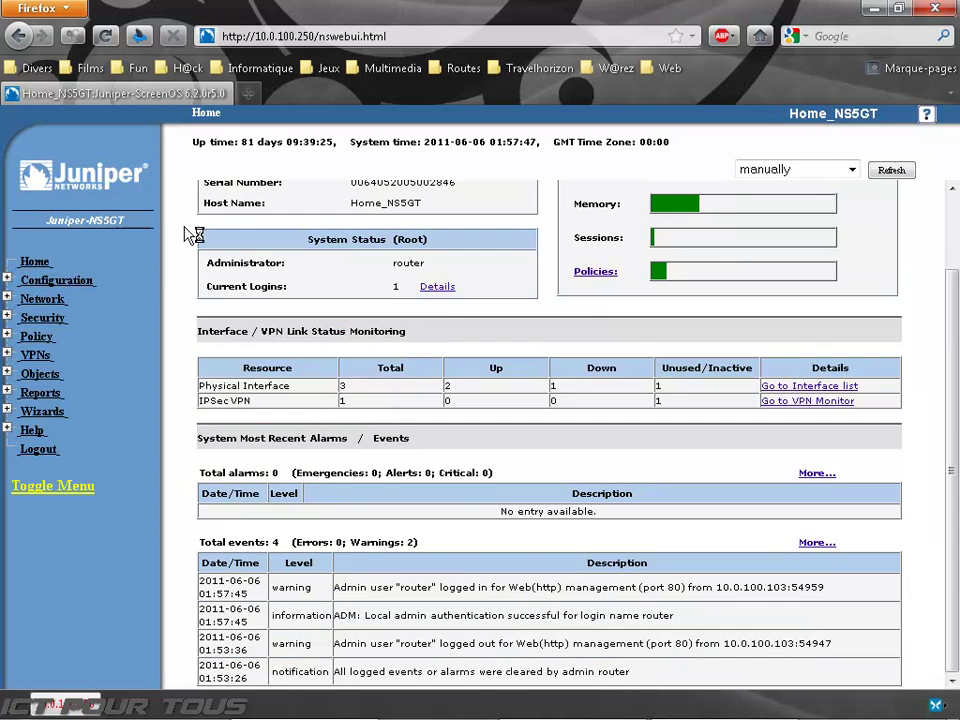
{"action": "scroll", "coordinate": [190, 233], "scroll_direction": "up", "scroll_amount": 2}
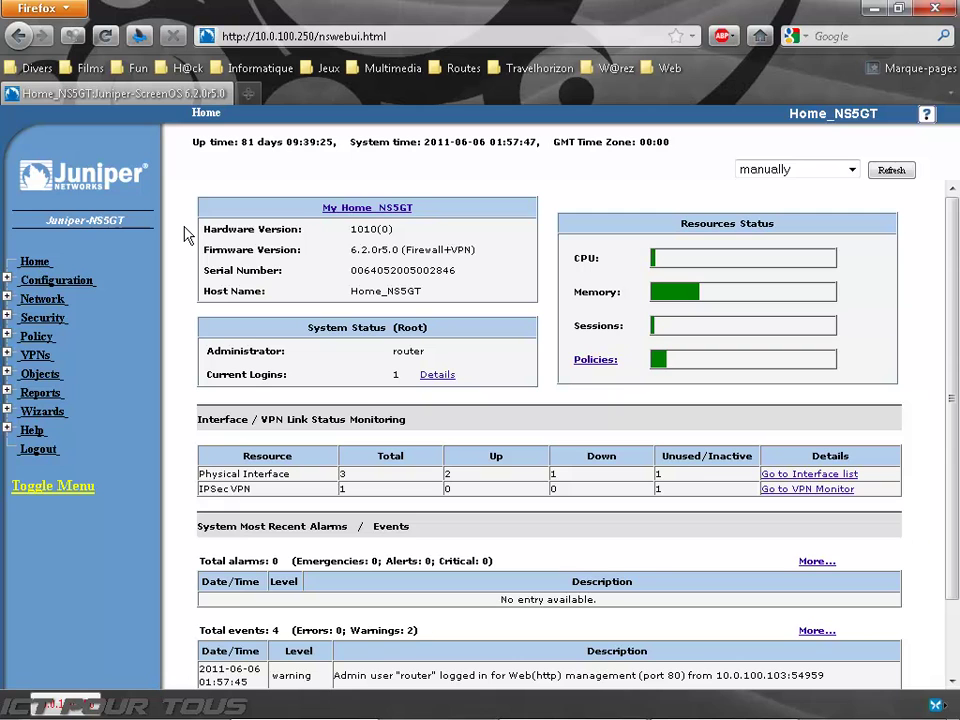
{"action": "left_click_drag", "start_coordinate": [221, 205], "coordinate": [368, 290]}
{"action": "left_click", "coordinate": [438, 293]}
{"action": "left_click_drag", "start_coordinate": [352, 229], "coordinate": [497, 257]}
{"action": "left_click", "coordinate": [398, 229]}
{"action": "left_click", "coordinate": [493, 247]}
{"action": "mouse_move", "coordinate": [352, 271]}
{"action": "left_mouse_down"}
{"action": "mouse_move", "coordinate": [456, 271]}
{"action": "mouse_move", "coordinate": [350, 291]}
{"action": "left_mouse_up"}
{"action": "left_click", "coordinate": [441, 293]}
{"action": "left_click", "coordinate": [391, 293]}
Step: Highlight the CPU and Sessions captions and read the Resources Status bar values
{"action": "left_click_drag", "start_coordinate": [602, 267], "coordinate": [571, 268]}
{"action": "left_click", "coordinate": [571, 268]}
{"action": "double_click", "coordinate": [595, 324]}
{"action": "left_click", "coordinate": [600, 320]}
{"action": "mouse_move", "coordinate": [659, 368]}
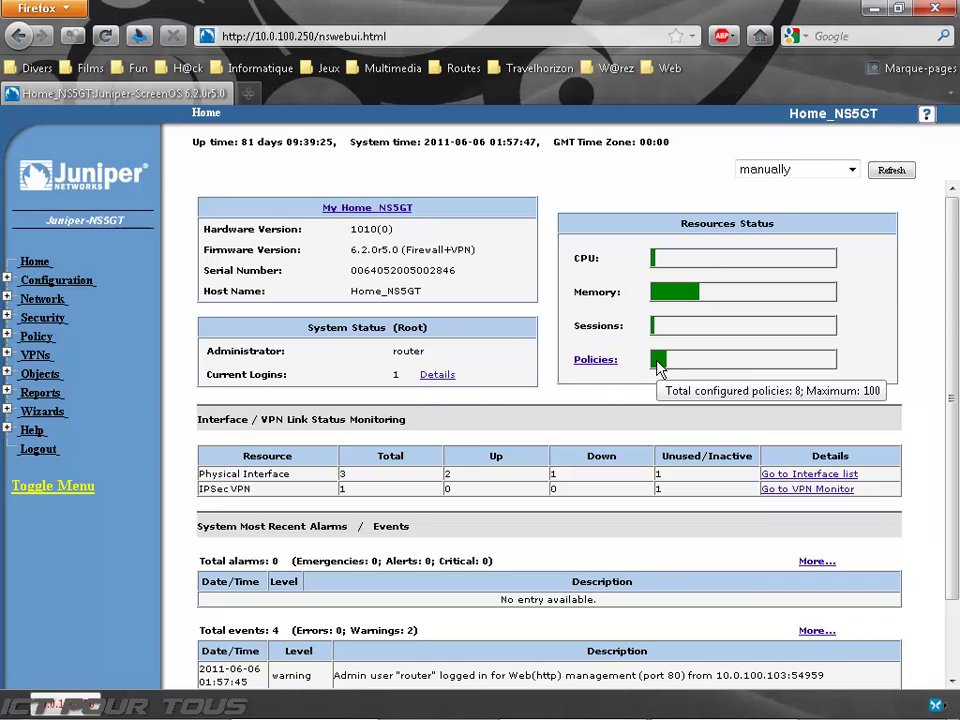
{"action": "mouse_move", "coordinate": [664, 333]}
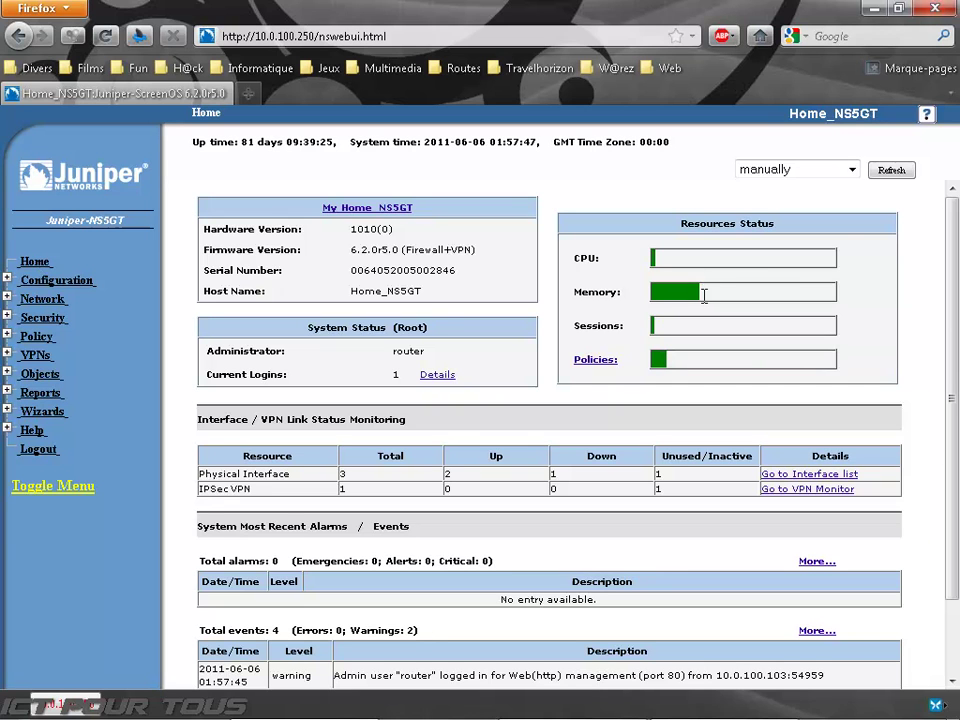
{"action": "mouse_move", "coordinate": [688, 303]}
{"action": "scroll", "coordinate": [270, 216], "scroll_direction": "down", "scroll_amount": 2}
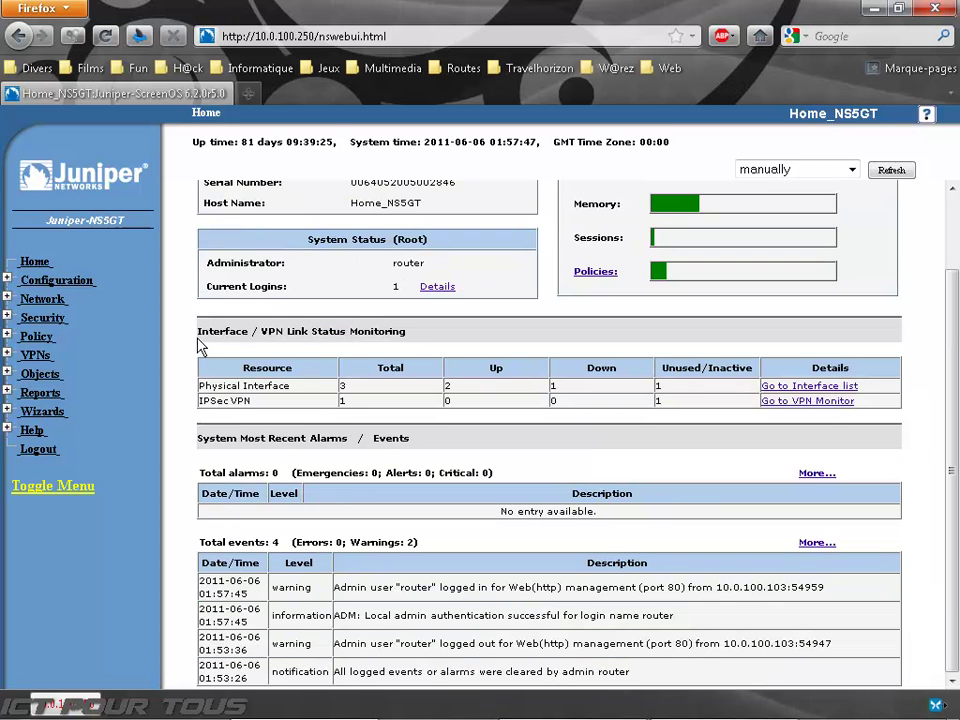
{"action": "left_click_drag", "start_coordinate": [199, 385], "coordinate": [354, 388]}
{"action": "left_click", "coordinate": [357, 383]}
{"action": "left_click_drag", "start_coordinate": [240, 396], "coordinate": [594, 398]}
{"action": "left_click", "coordinate": [797, 388]}
{"action": "double_click", "coordinate": [246, 472]}
{"action": "left_click", "coordinate": [257, 542]}
{"action": "double_click", "coordinate": [240, 542]}
{"action": "left_click", "coordinate": [253, 542]}
{"action": "left_click_drag", "start_coordinate": [333, 640], "coordinate": [561, 643]}
{"action": "left_click", "coordinate": [575, 650]}
{"action": "left_click_drag", "start_coordinate": [488, 141], "coordinate": [538, 143]}
{"action": "left_click", "coordinate": [538, 143]}
Step: Open Configuration > Update > Config File and select the configuration's opening lines
{"action": "mouse_move", "coordinate": [922, 710]}
{"action": "left_click", "coordinate": [74, 281]}
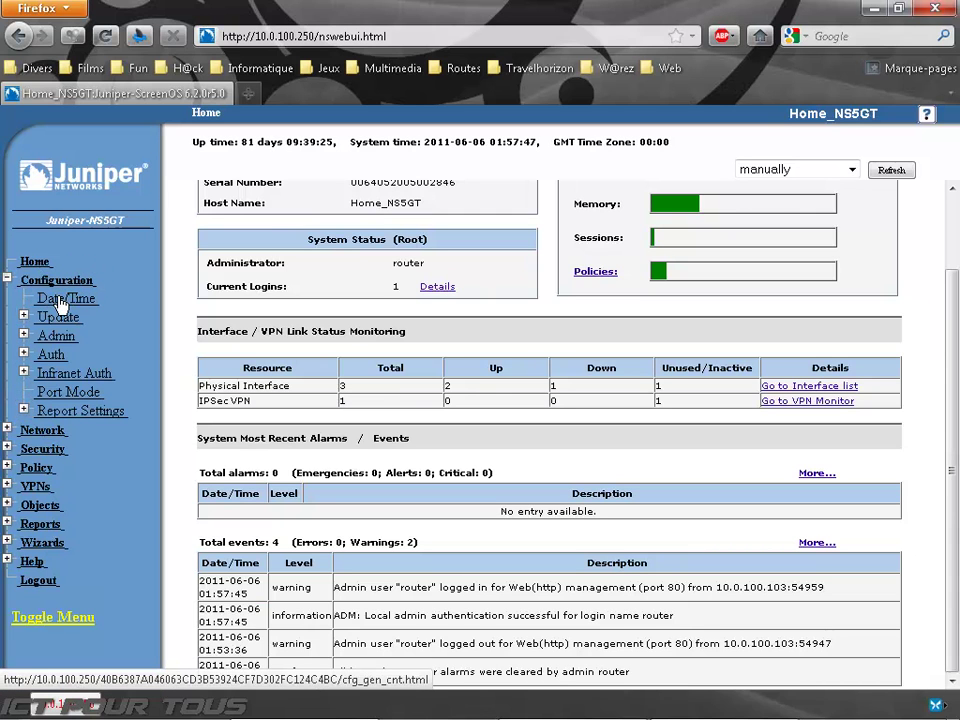
{"action": "left_click", "coordinate": [57, 316]}
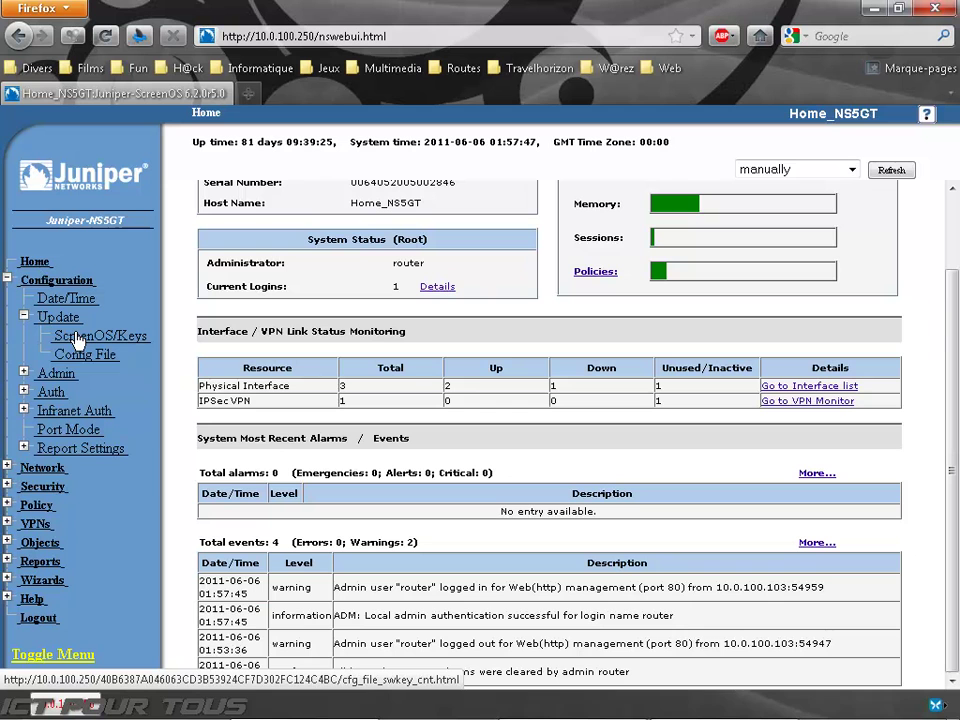
{"action": "left_click", "coordinate": [72, 354]}
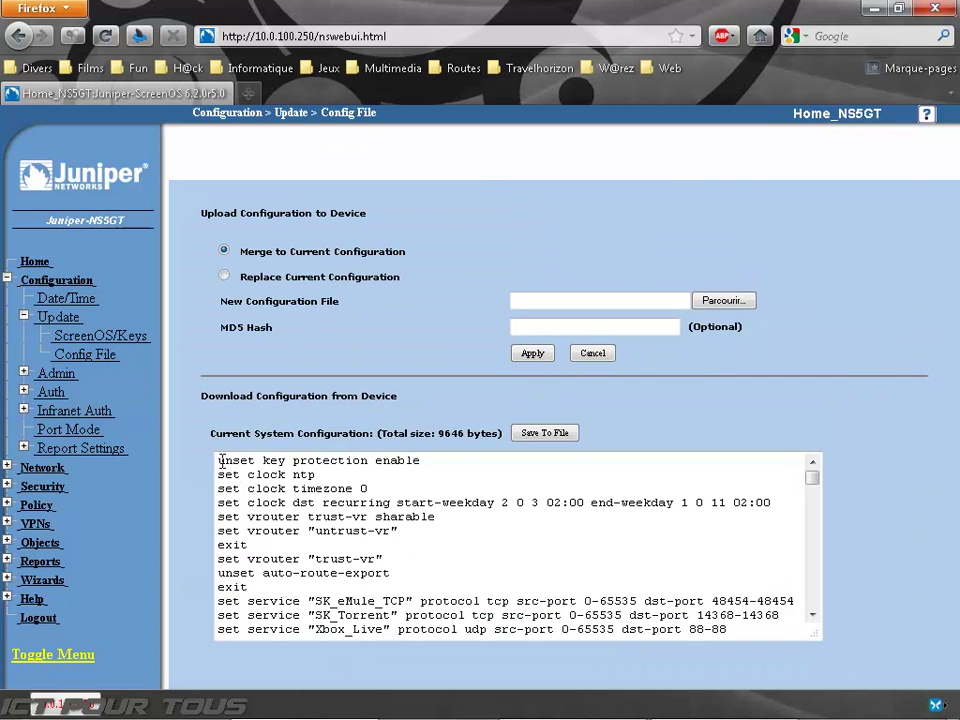
{"action": "left_click_drag", "start_coordinate": [218, 459], "coordinate": [321, 649]}
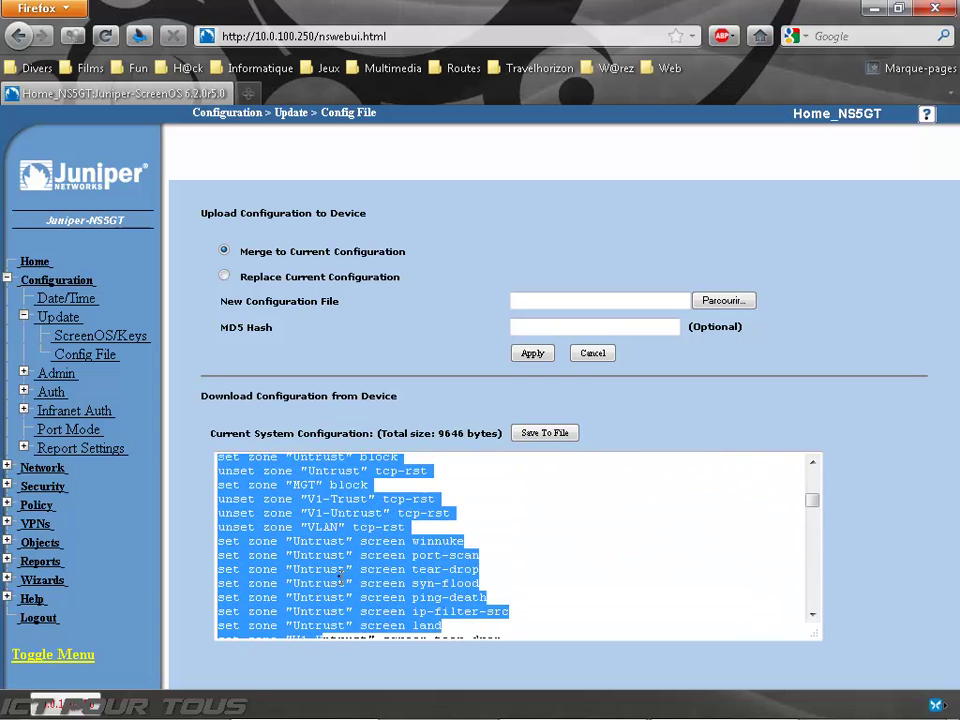
{"action": "left_click", "coordinate": [332, 574]}
Step: Scroll through the 9646-byte Current System Configuration listing
{"action": "scroll", "coordinate": [341, 578], "scroll_direction": "down", "scroll_amount": 3}
{"action": "scroll", "coordinate": [341, 577], "scroll_direction": "down", "scroll_amount": 3}
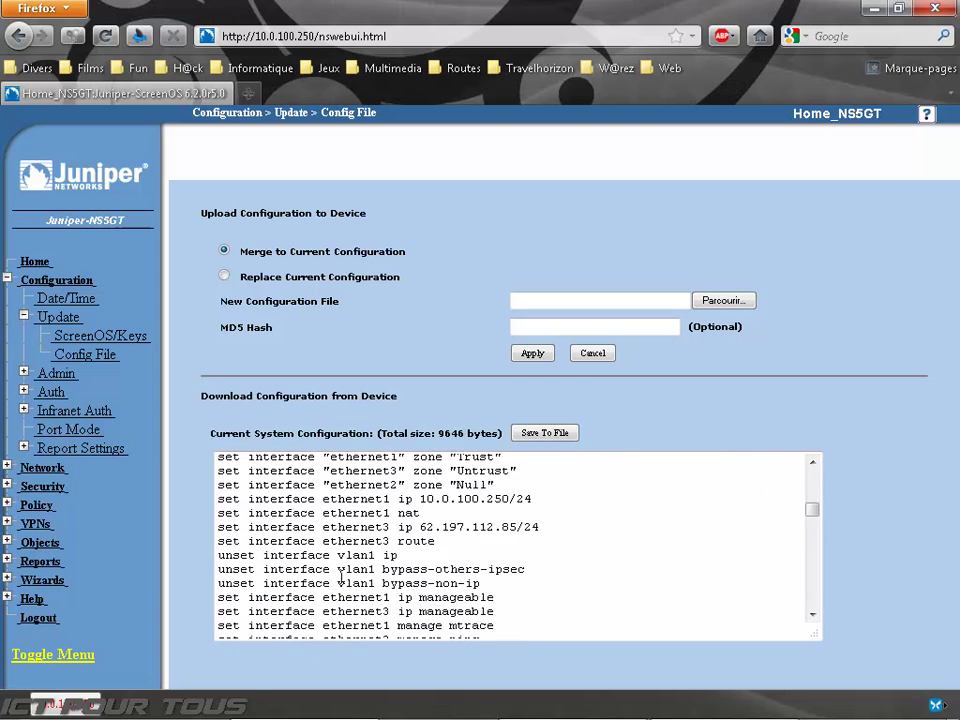
{"action": "scroll", "coordinate": [341, 577], "scroll_direction": "down", "scroll_amount": 10}
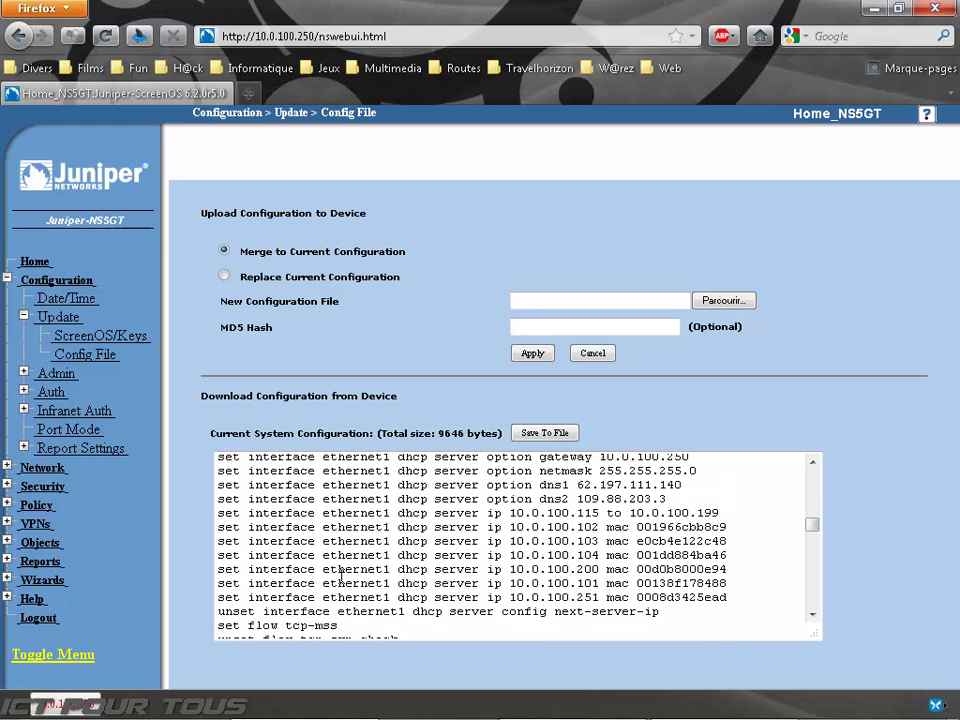
{"action": "scroll", "coordinate": [341, 577], "scroll_direction": "down", "scroll_amount": 4}
{"action": "scroll", "coordinate": [341, 577], "scroll_direction": "up", "scroll_amount": 3}
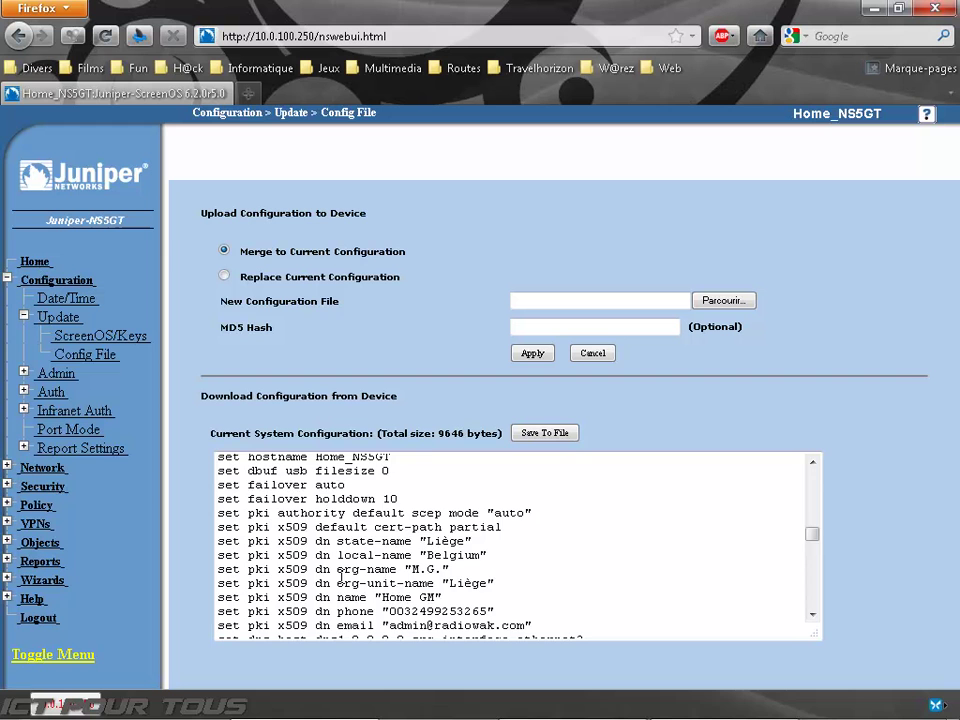
{"action": "scroll", "coordinate": [341, 577], "scroll_direction": "down", "scroll_amount": 7}
{"action": "scroll", "coordinate": [341, 577], "scroll_direction": "down", "scroll_amount": 5}
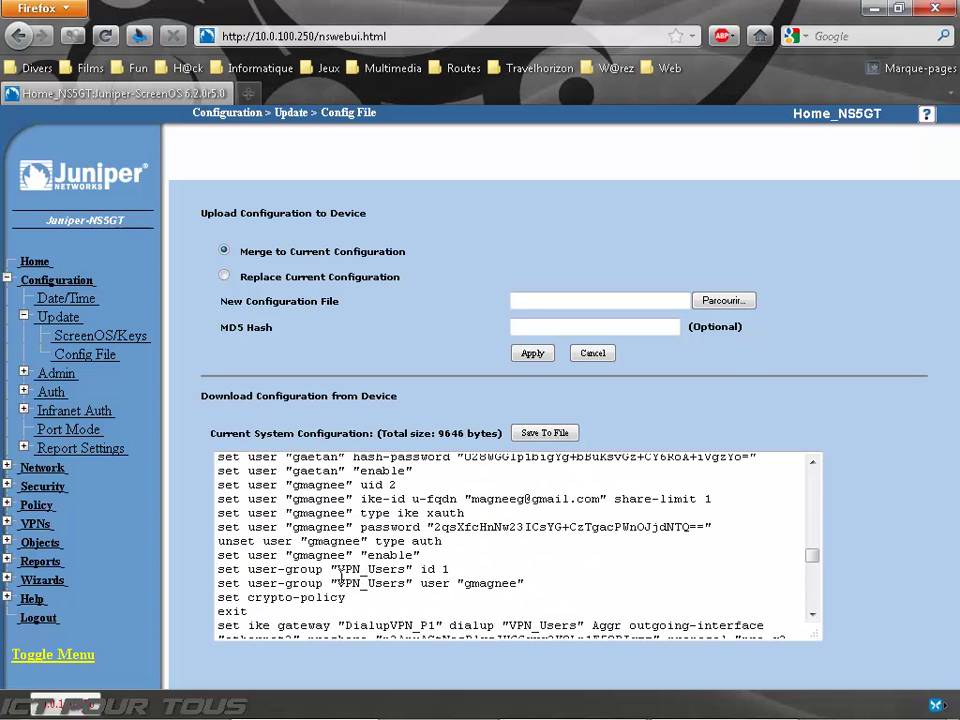
{"action": "scroll", "coordinate": [341, 577], "scroll_direction": "down", "scroll_amount": 4}
{"action": "scroll", "coordinate": [226, 530], "scroll_direction": "down", "scroll_amount": 4}
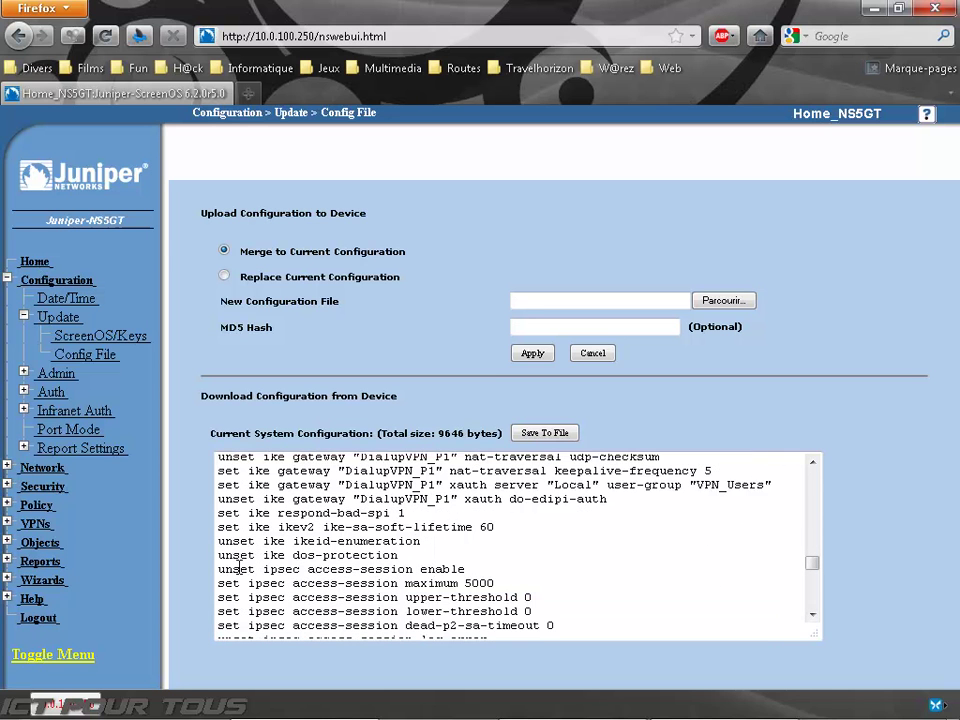
{"action": "scroll", "coordinate": [226, 530], "scroll_direction": "down", "scroll_amount": 10}
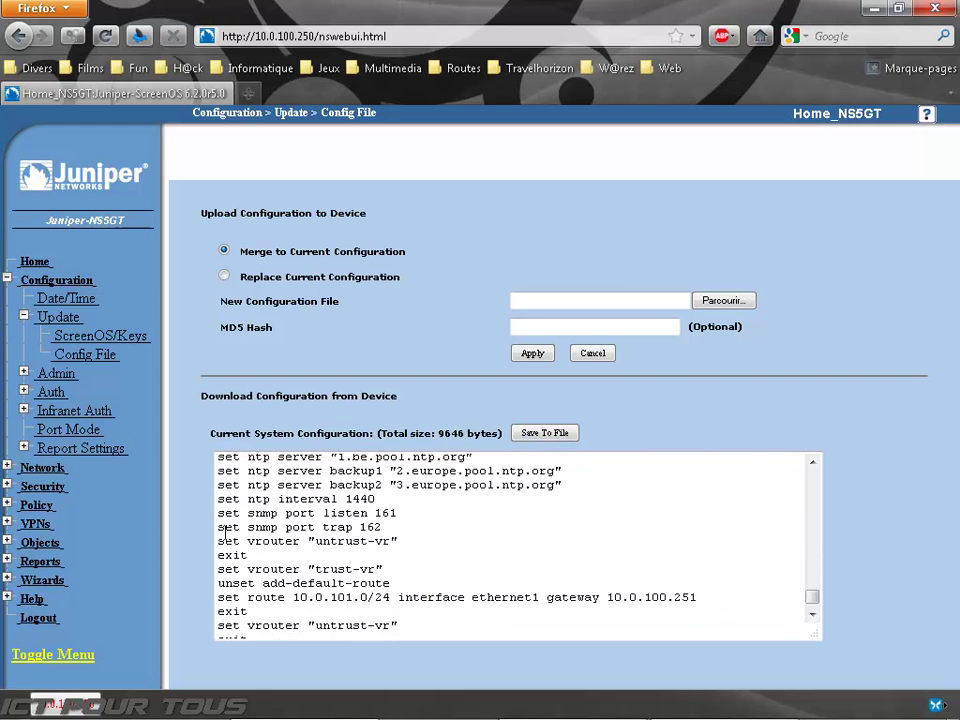
{"action": "scroll", "coordinate": [226, 562], "scroll_direction": "up", "scroll_amount": 8}
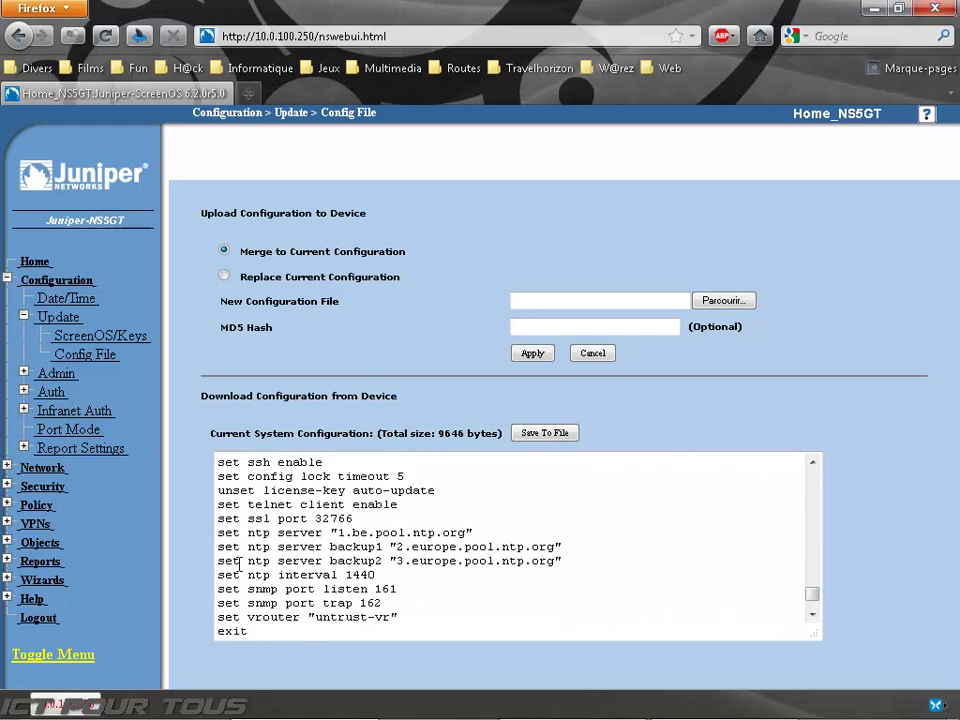
{"action": "scroll", "coordinate": [238, 562], "scroll_direction": "up", "scroll_amount": 10}
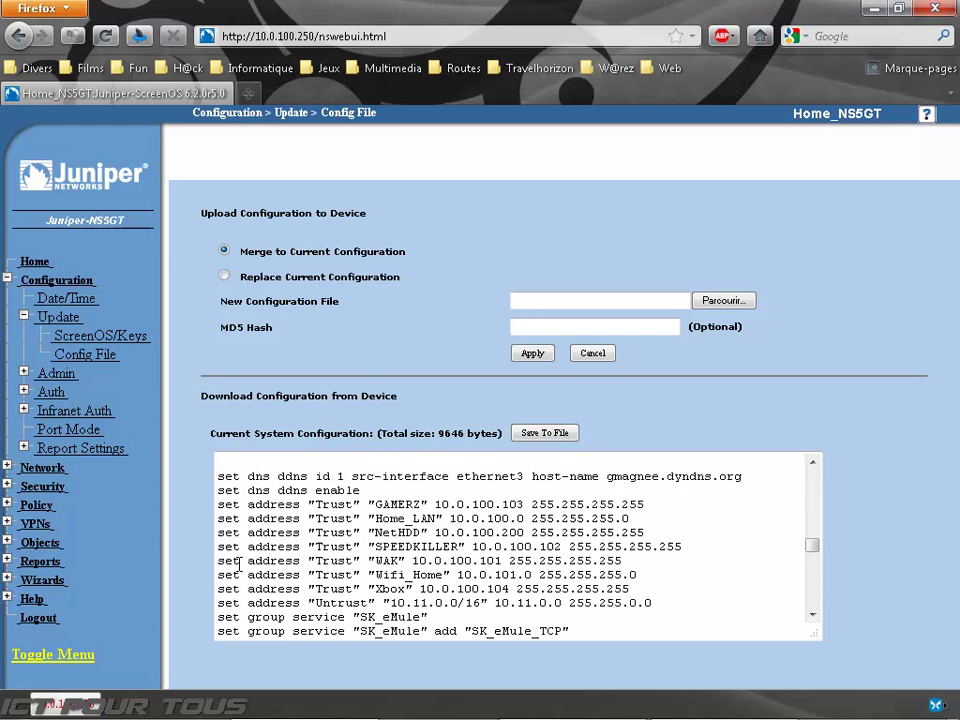
{"action": "scroll", "coordinate": [238, 565], "scroll_direction": "up", "scroll_amount": 10}
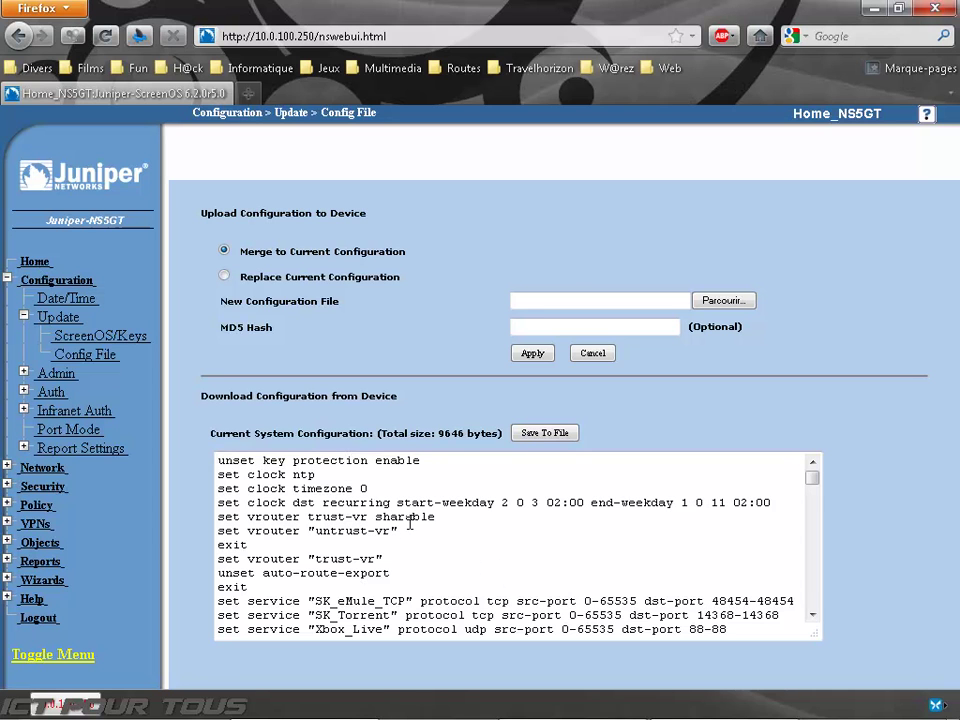
Step: Collapse Update and open Admin > Permitted IPs, which lists no entries
{"action": "left_click", "coordinate": [42, 318]}
{"action": "left_click", "coordinate": [42, 334]}
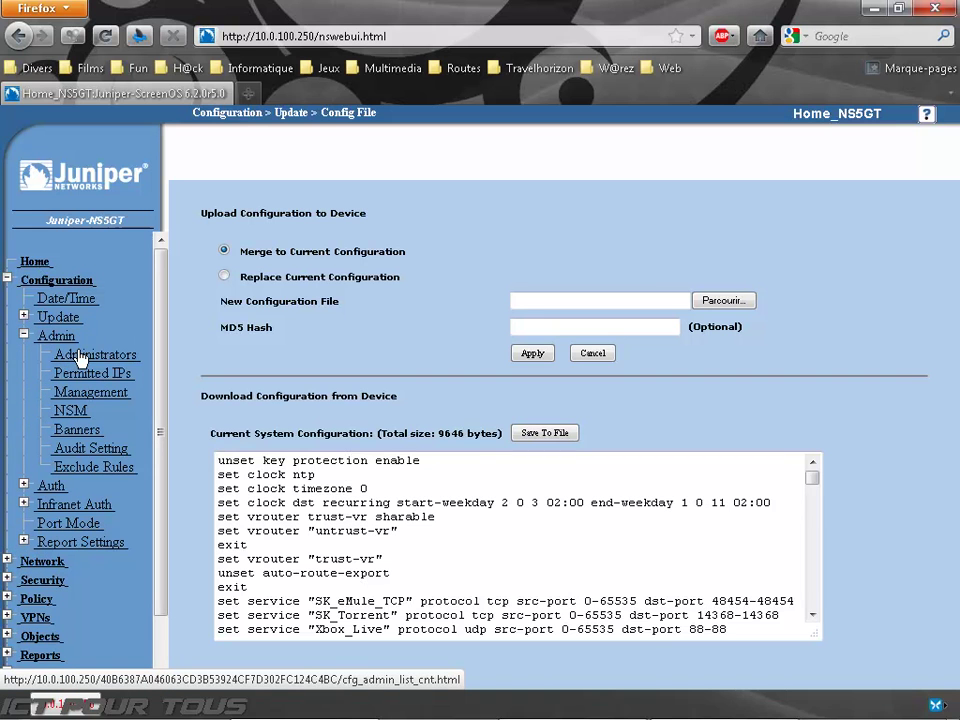
{"action": "left_click", "coordinate": [82, 372]}
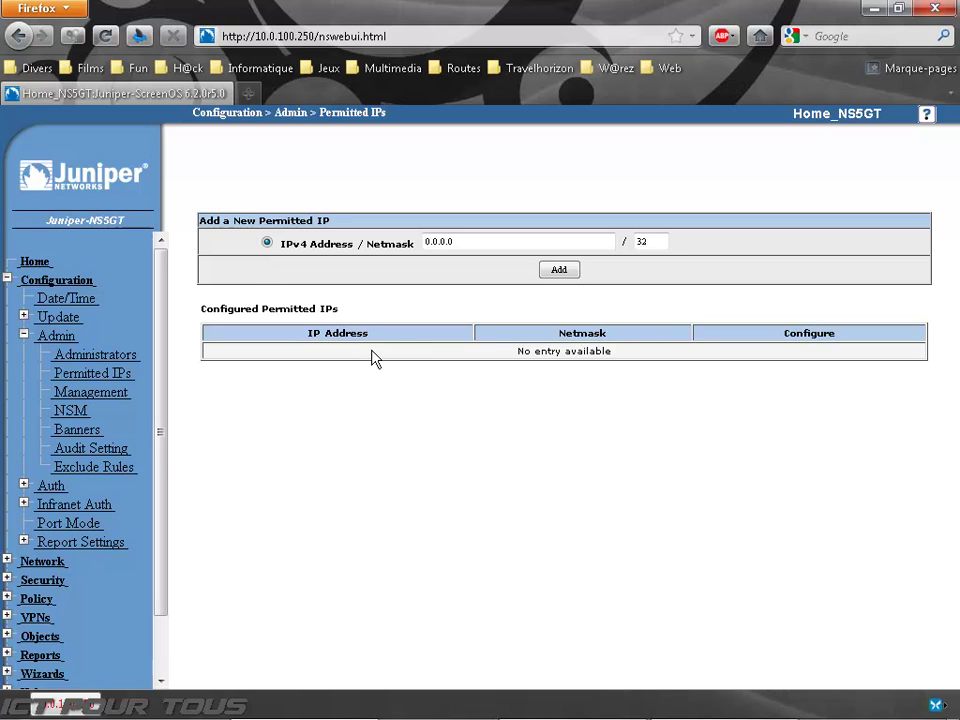
Step: Open the admin Management page and note HTTP port 80 and HTTPS port 32766
{"action": "left_click", "coordinate": [83, 396]}
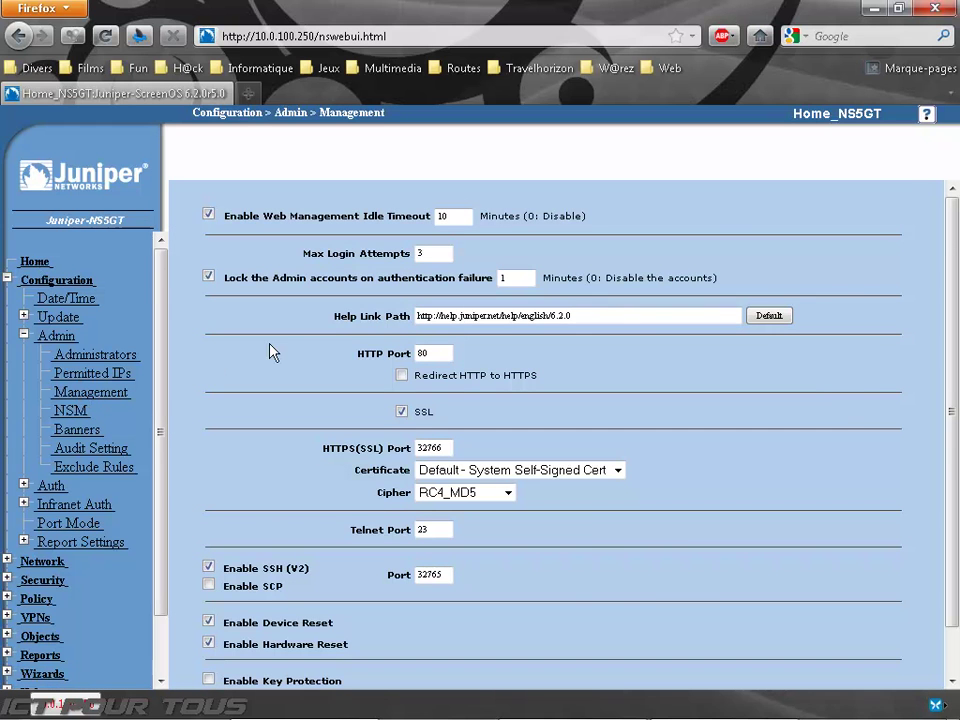
{"action": "scroll", "coordinate": [272, 350], "scroll_direction": "down", "scroll_amount": 1}
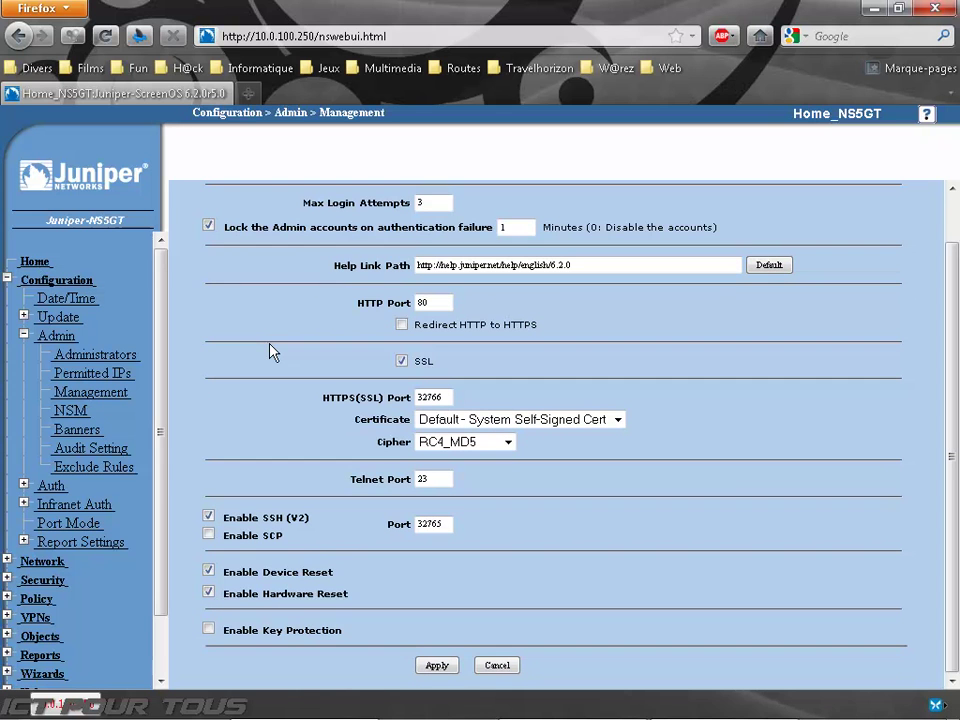
{"action": "scroll", "coordinate": [272, 350], "scroll_direction": "up", "scroll_amount": 1}
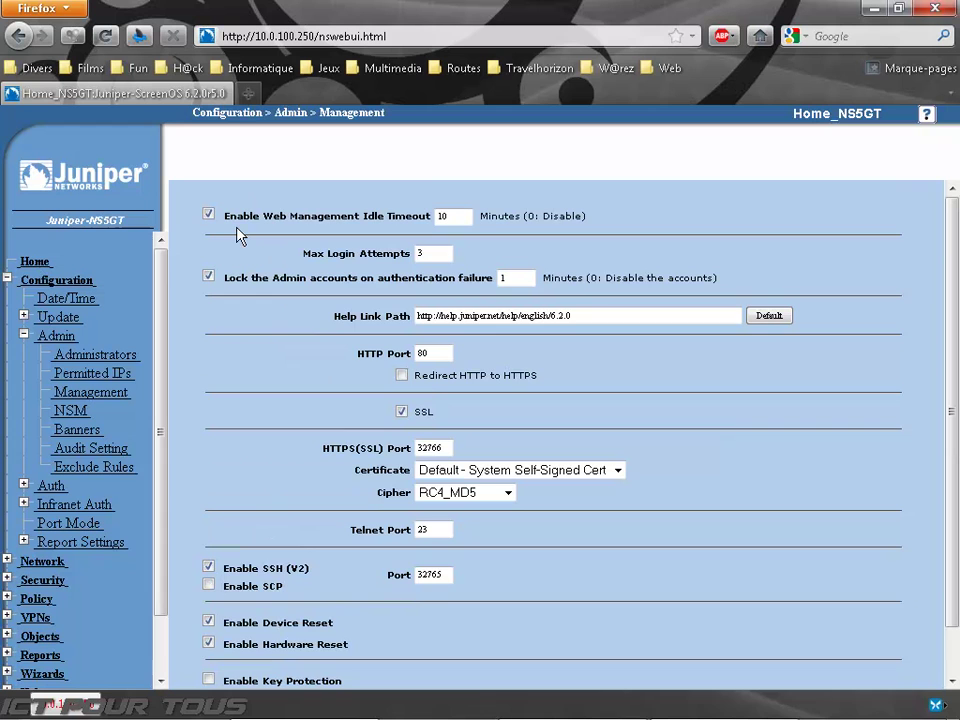
{"action": "left_click", "coordinate": [428, 350]}
{"action": "double_click", "coordinate": [428, 447]}
{"action": "left_click", "coordinate": [335, 447]}
Step: Open the NSM settings, showing communication disabled and no server addresses
{"action": "scroll", "coordinate": [304, 453], "scroll_direction": "down", "scroll_amount": 1}
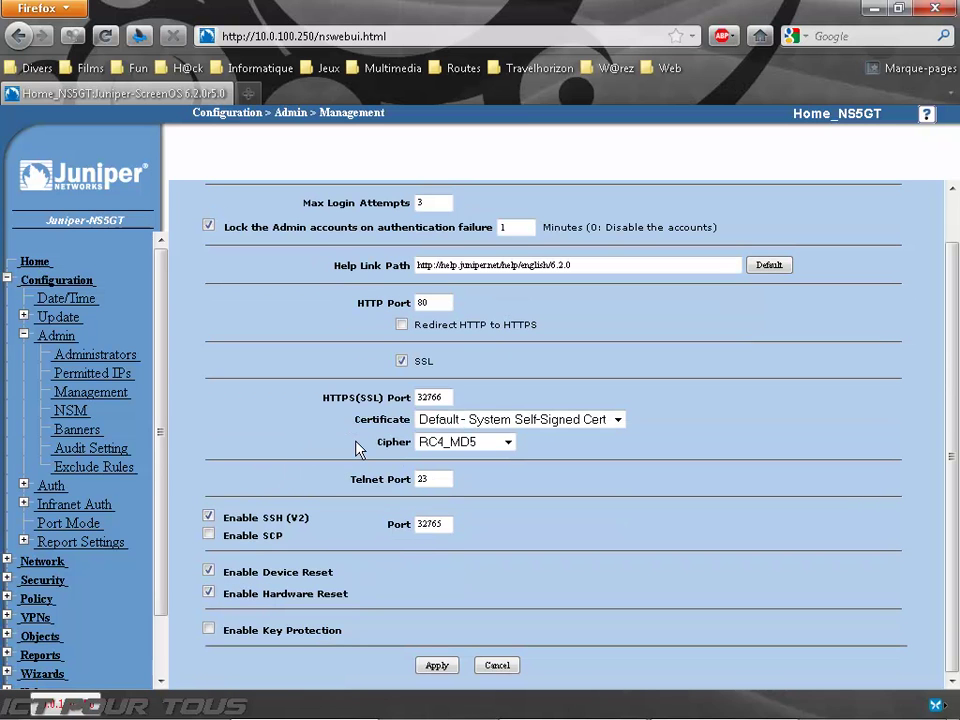
{"action": "scroll", "coordinate": [358, 448], "scroll_direction": "up", "scroll_amount": 1}
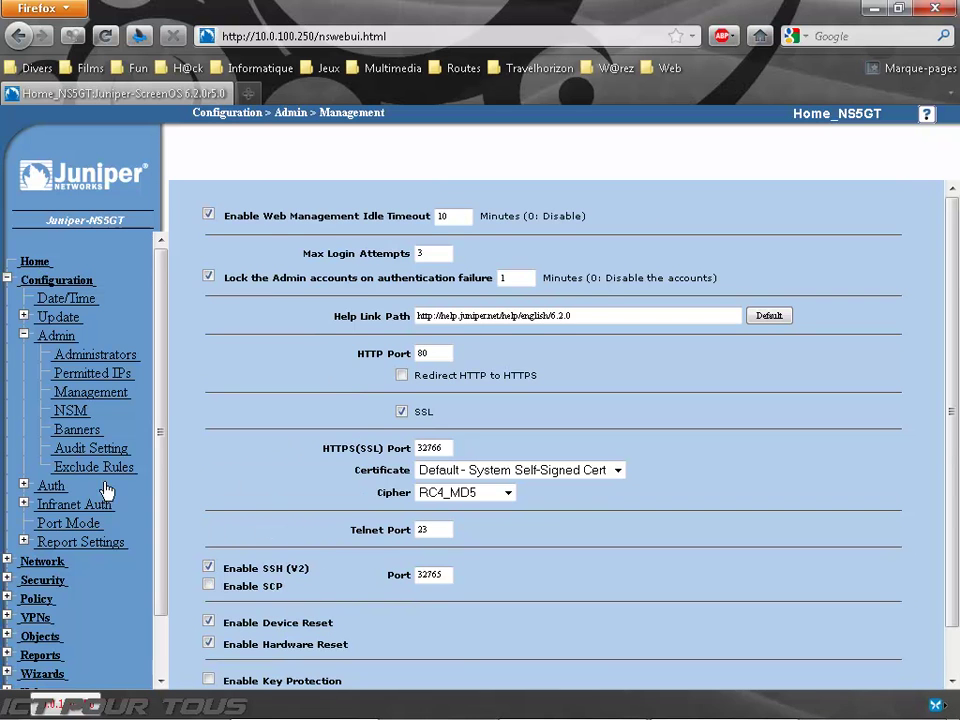
{"action": "left_click", "coordinate": [74, 413]}
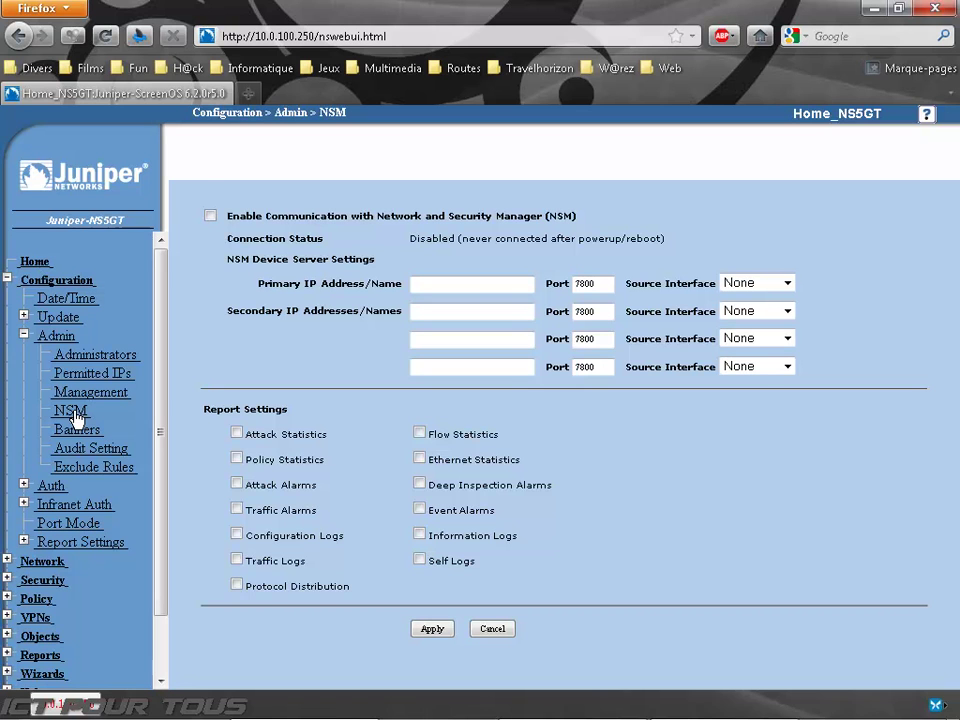
Step: Return Home, then open Admin > Audit Setting and highlight the Enable Alarm Security label
{"action": "left_click", "coordinate": [32, 261]}
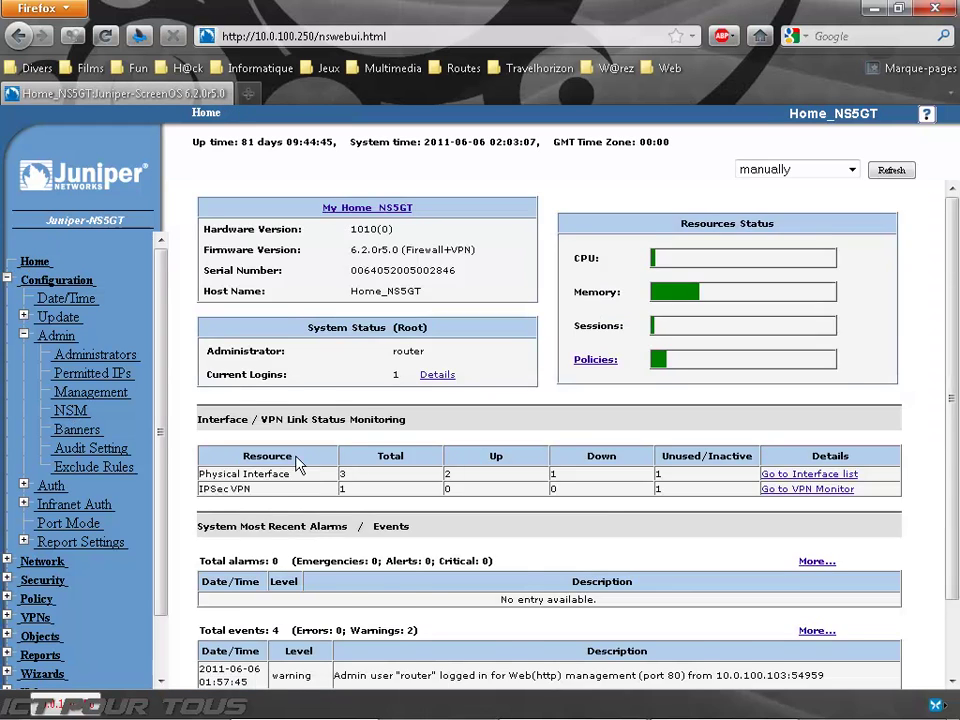
{"action": "scroll", "coordinate": [185, 373], "scroll_direction": "down", "scroll_amount": 3}
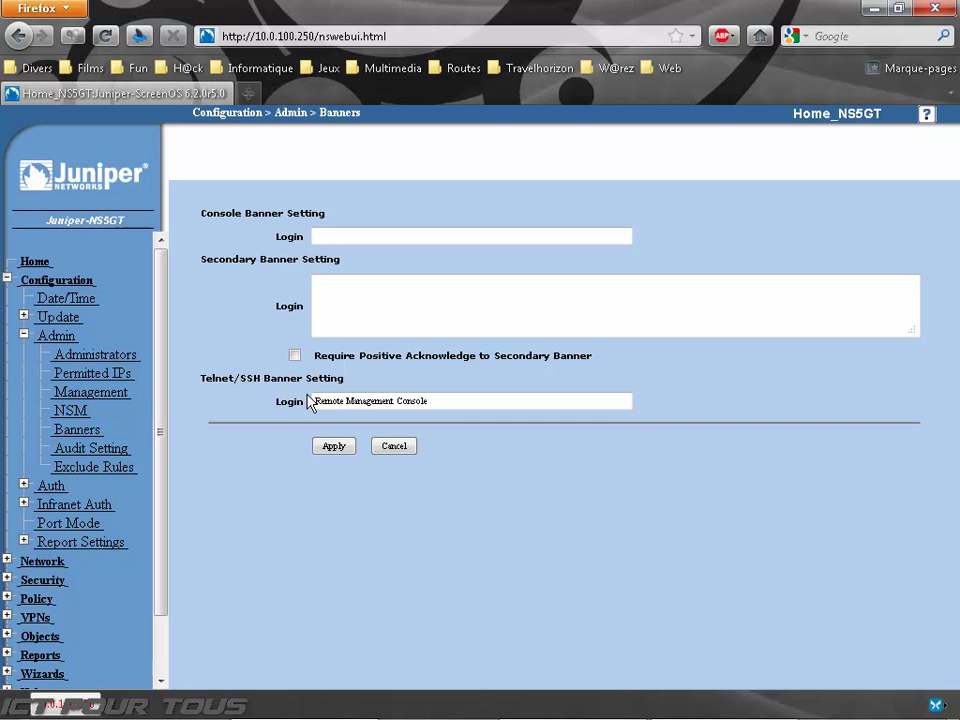
{"action": "left_click", "coordinate": [86, 449]}
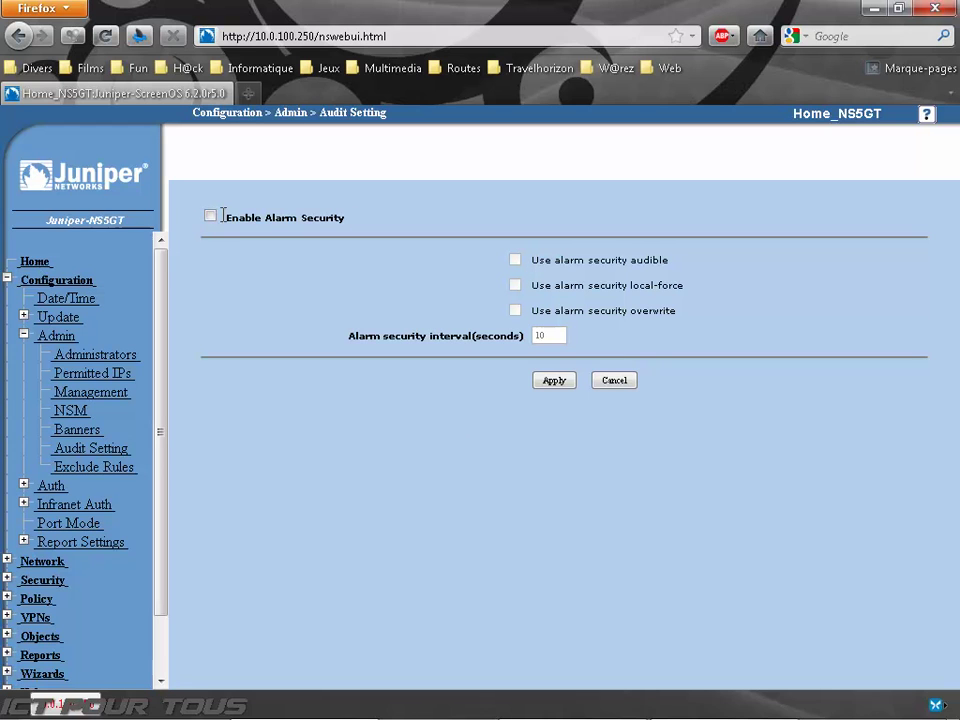
{"action": "left_click_drag", "start_coordinate": [221, 218], "coordinate": [340, 218]}
Step: Clear the label highlight and open Admin > Exclude Rules, empty with Event Result Success
{"action": "left_click", "coordinate": [340, 218]}
{"action": "left_click", "coordinate": [115, 468]}
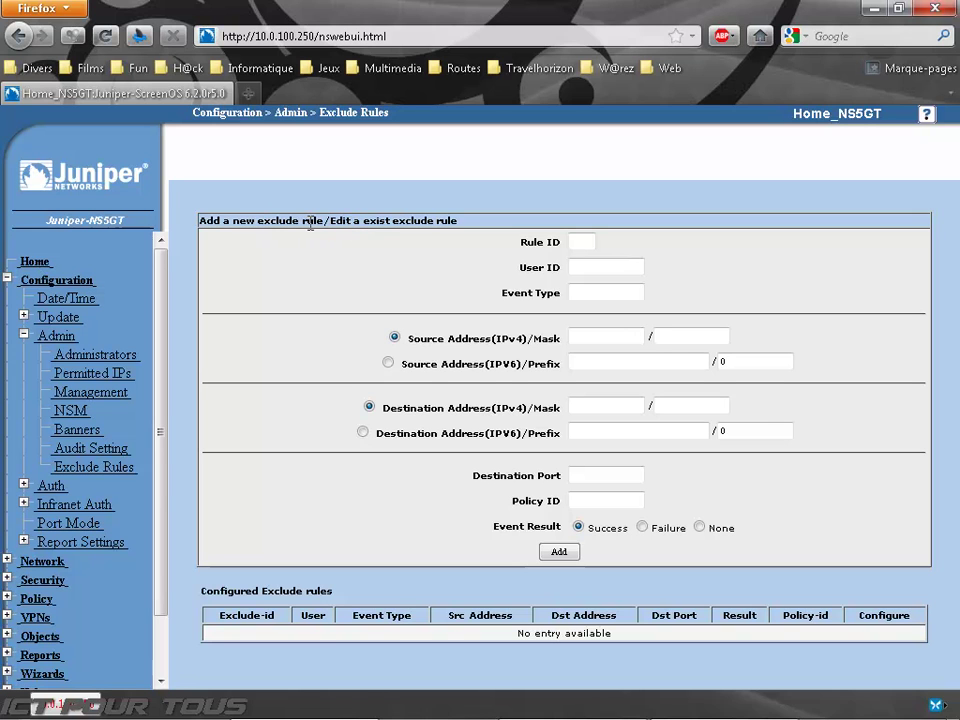
Step: Open Auth > WebAuth and Auth Servers (only Local), then switch the menu to Infranet Auth
{"action": "left_click", "coordinate": [52, 336]}
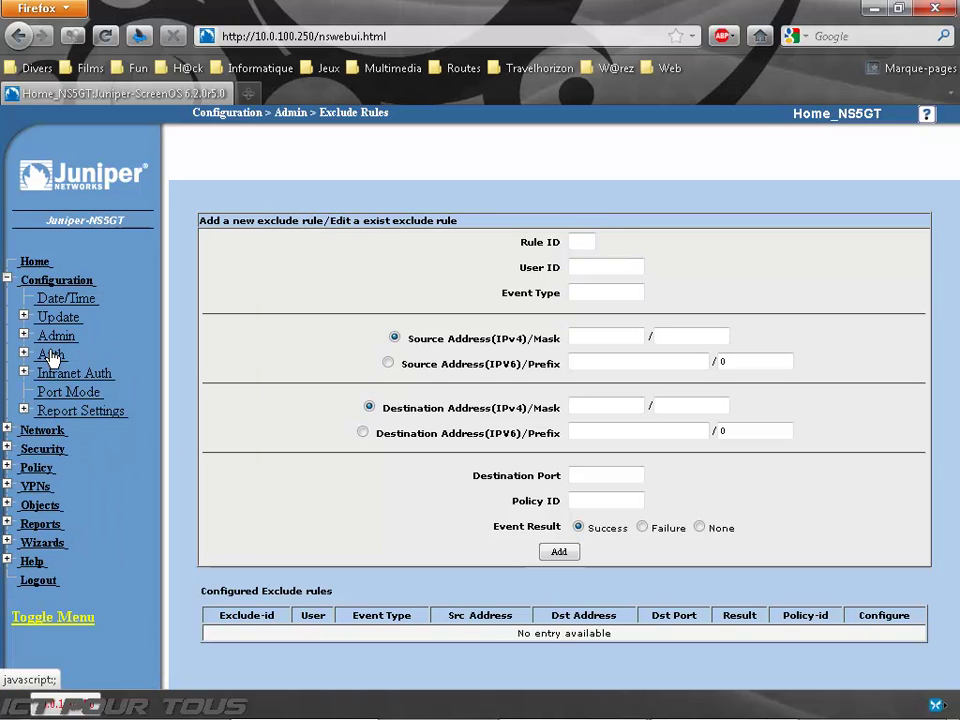
{"action": "left_click", "coordinate": [51, 355]}
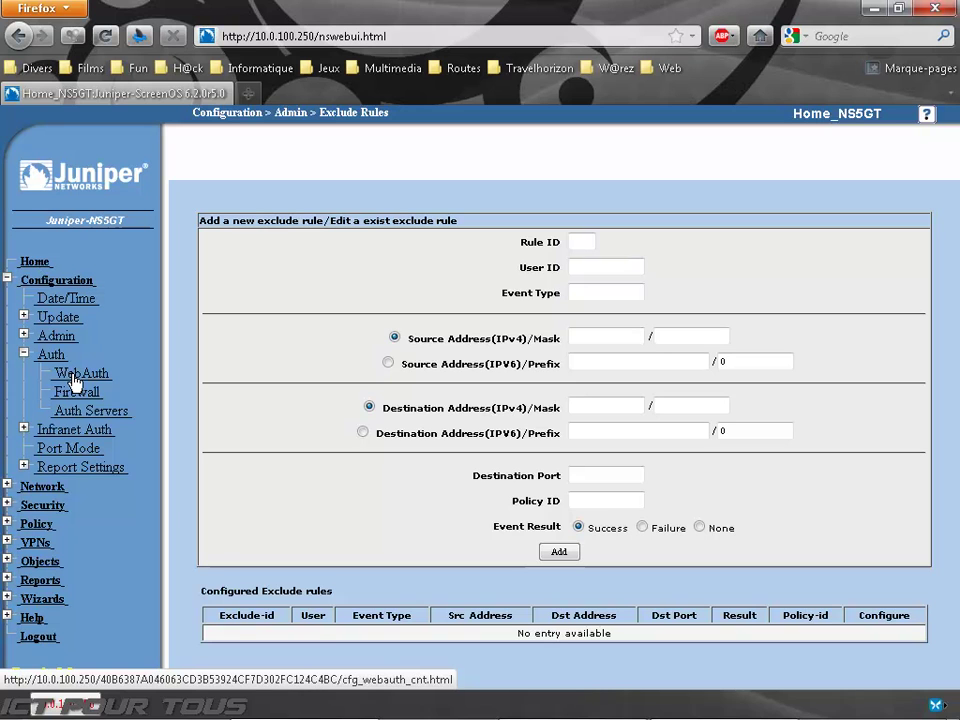
{"action": "left_click", "coordinate": [75, 376]}
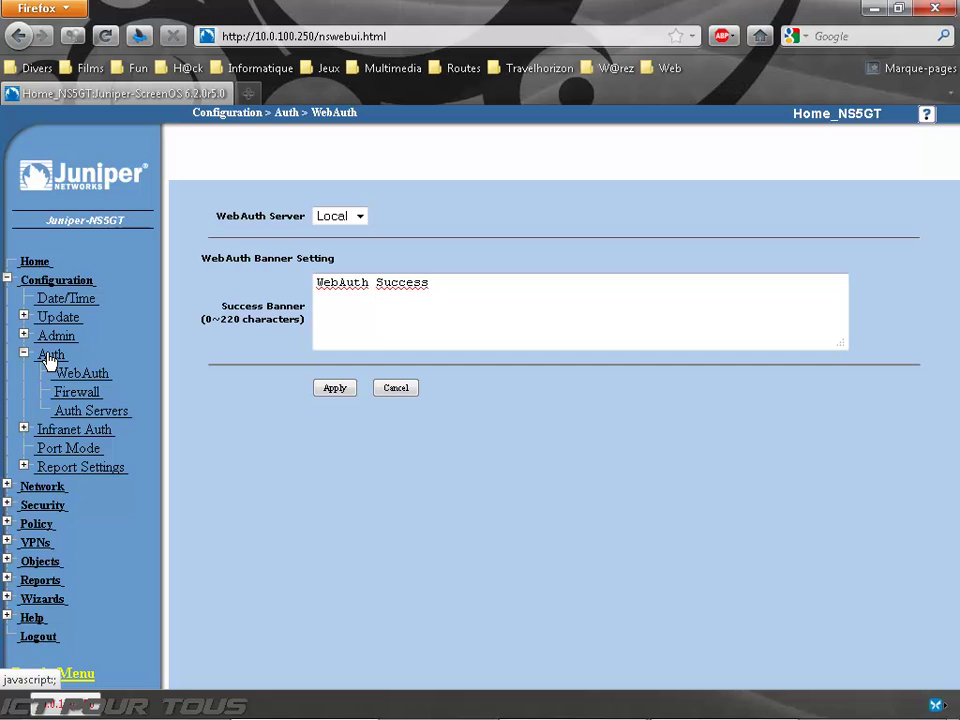
{"action": "left_click", "coordinate": [88, 410]}
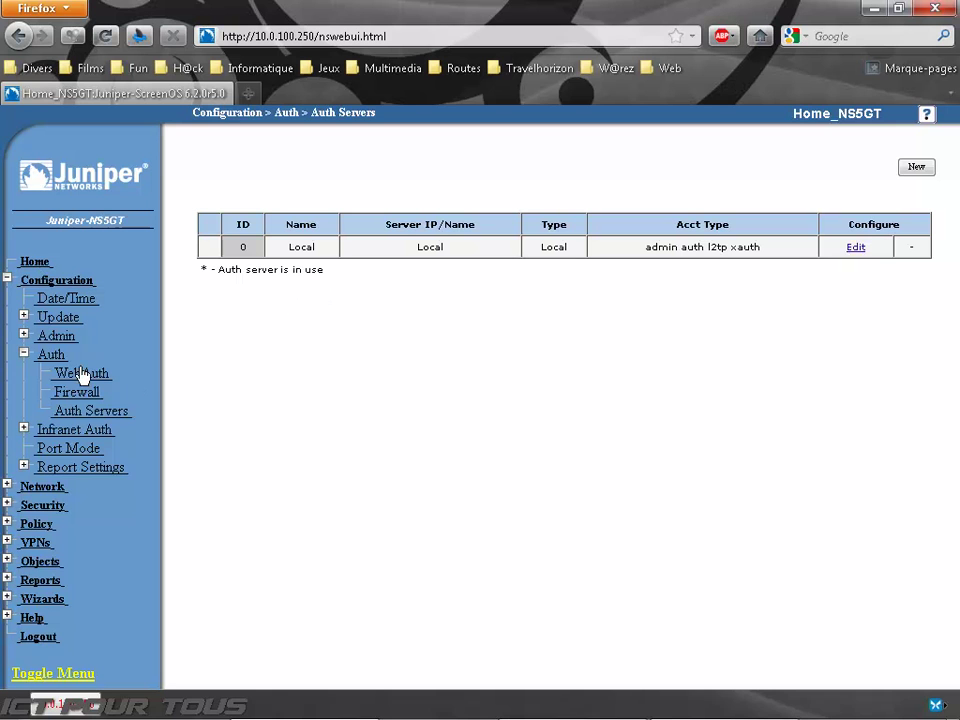
{"action": "left_click", "coordinate": [42, 354]}
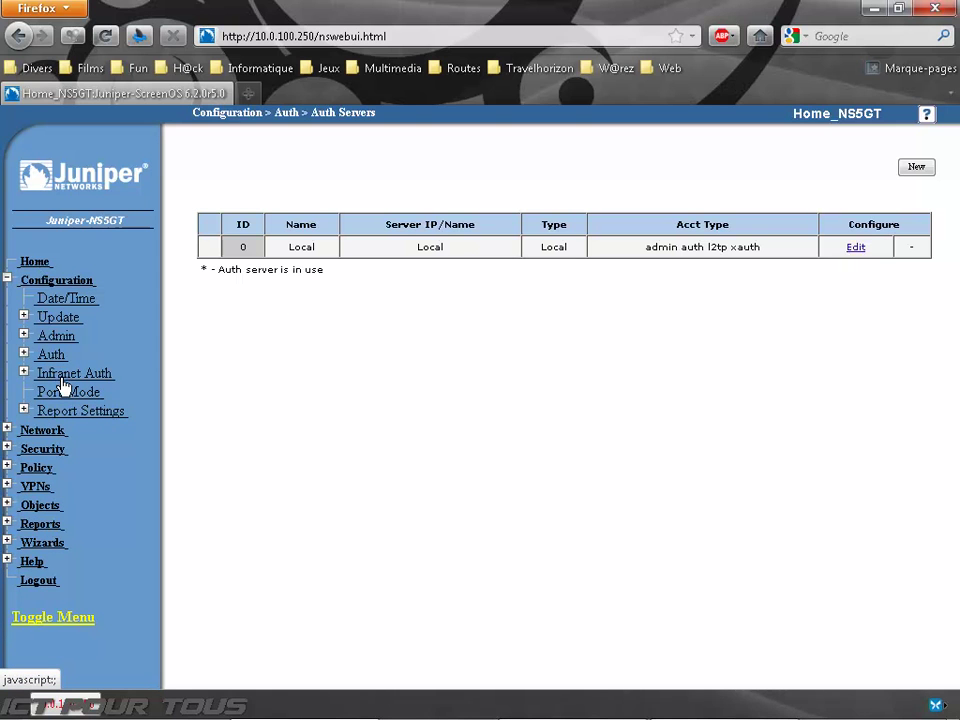
{"action": "left_click", "coordinate": [64, 380]}
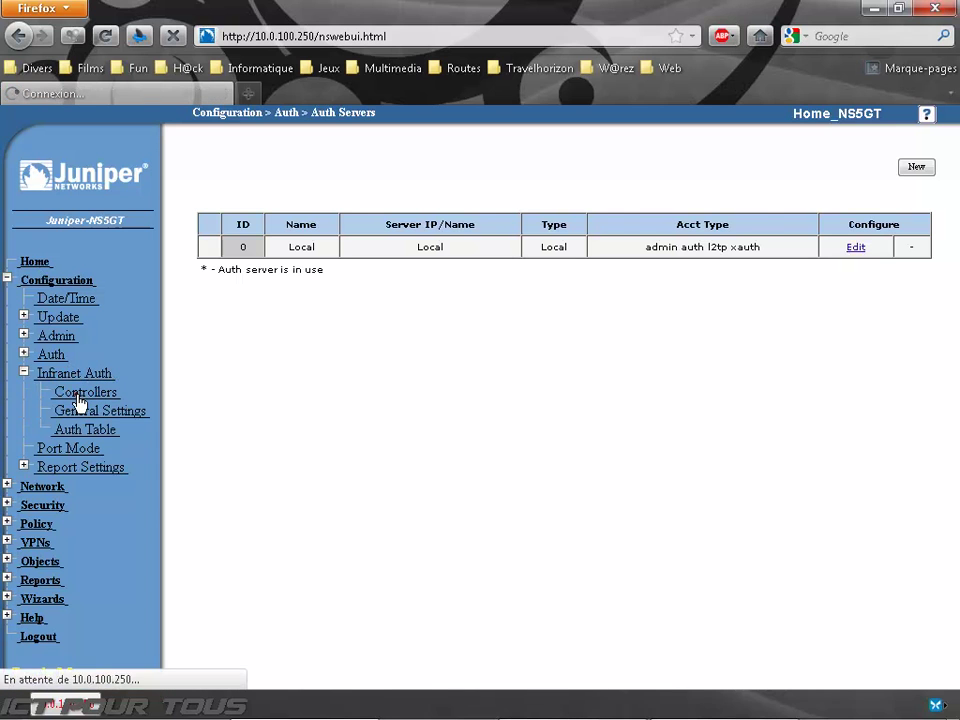
Step: Open Infranet Auth > Controllers, then the Port Mode page set to Dual-Untrust
{"action": "left_click", "coordinate": [80, 398]}
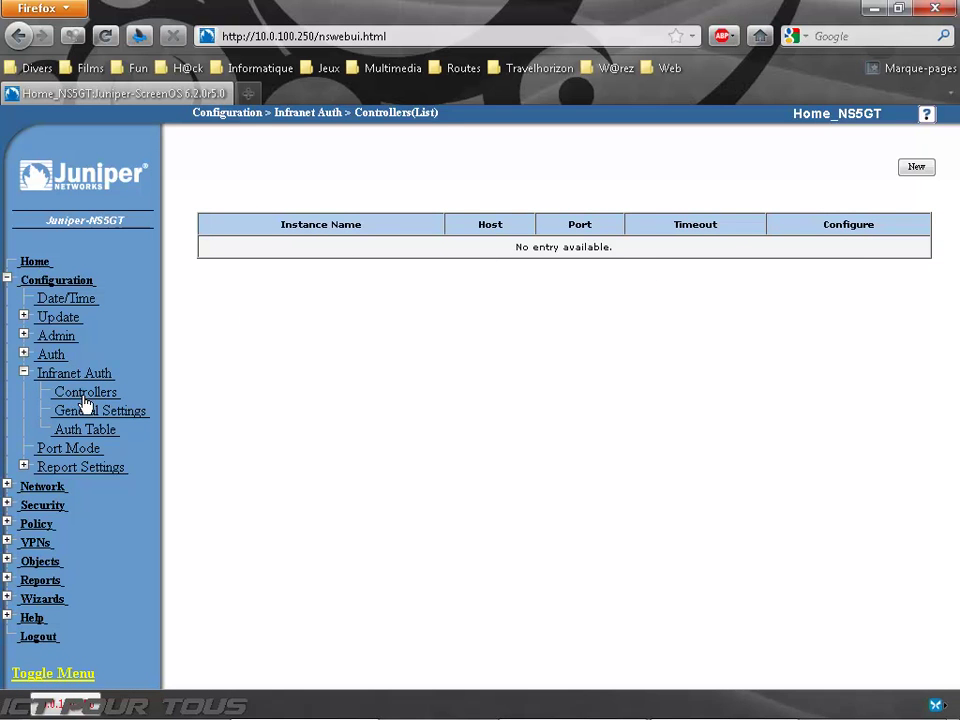
{"action": "left_click", "coordinate": [71, 375]}
{"action": "left_click", "coordinate": [71, 394]}
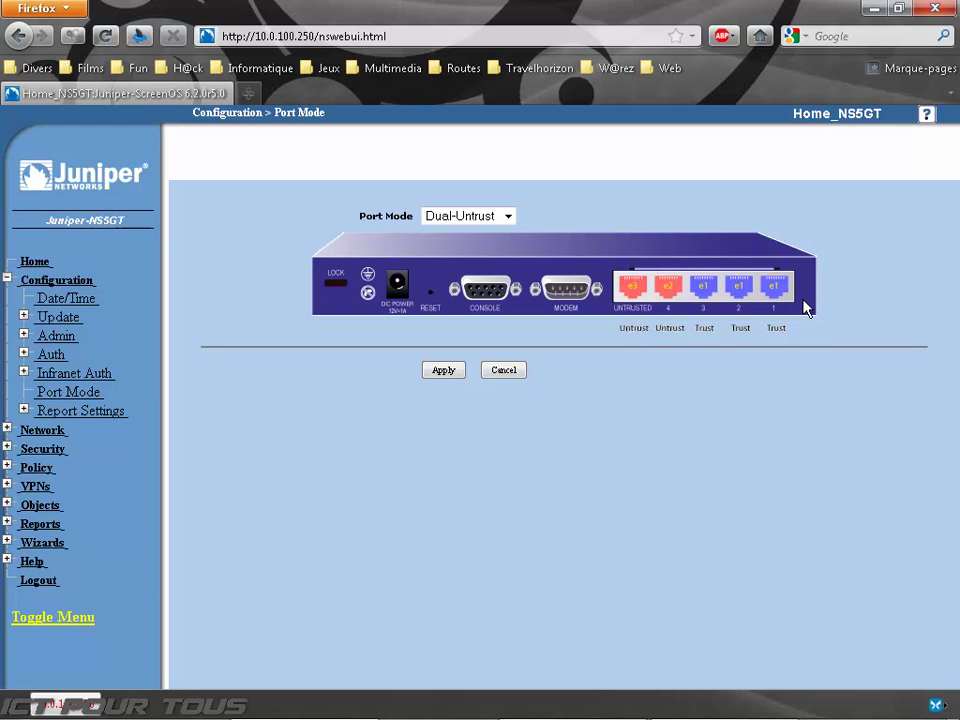
Step: Preview the Home-Work and Trust-Untrust port layouts in the Port Mode dropdown
{"action": "left_click", "coordinate": [509, 218]}
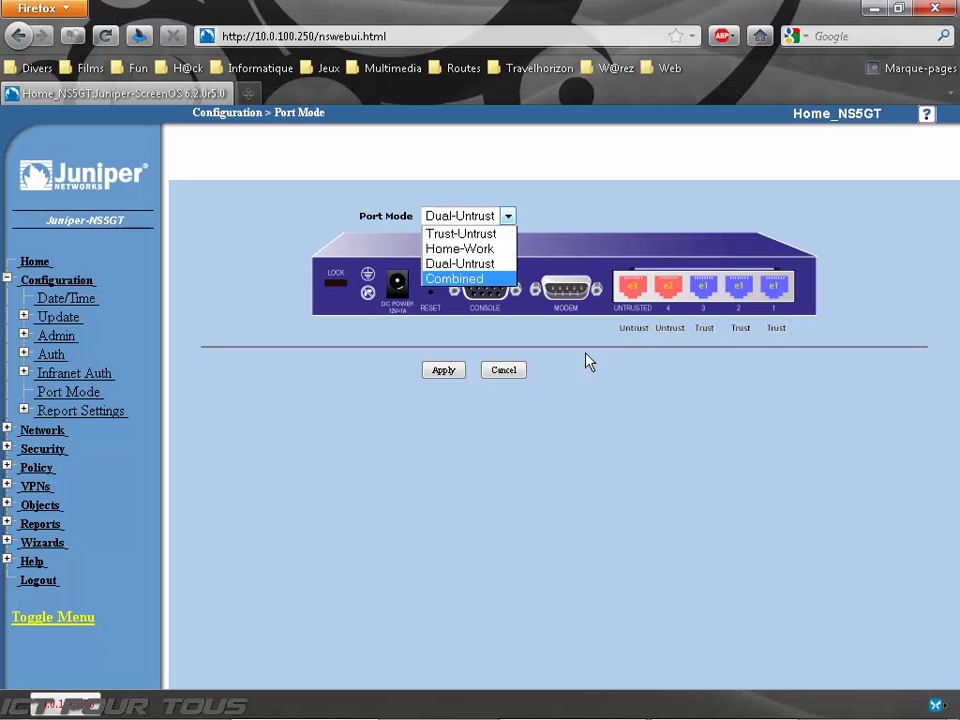
{"action": "left_click", "coordinate": [470, 296]}
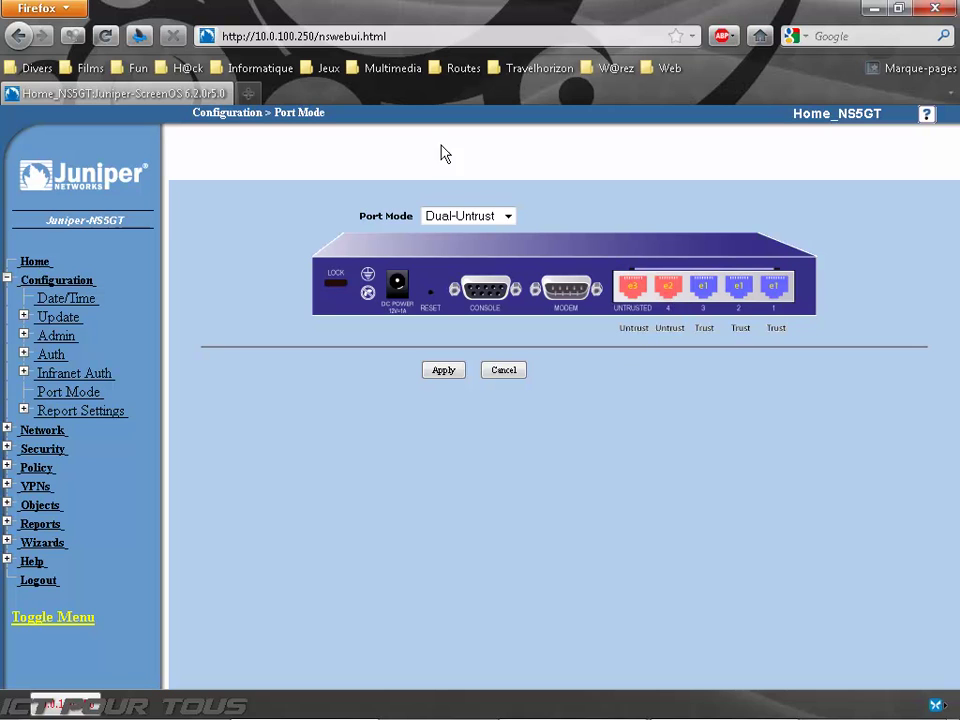
{"action": "left_click", "coordinate": [505, 218]}
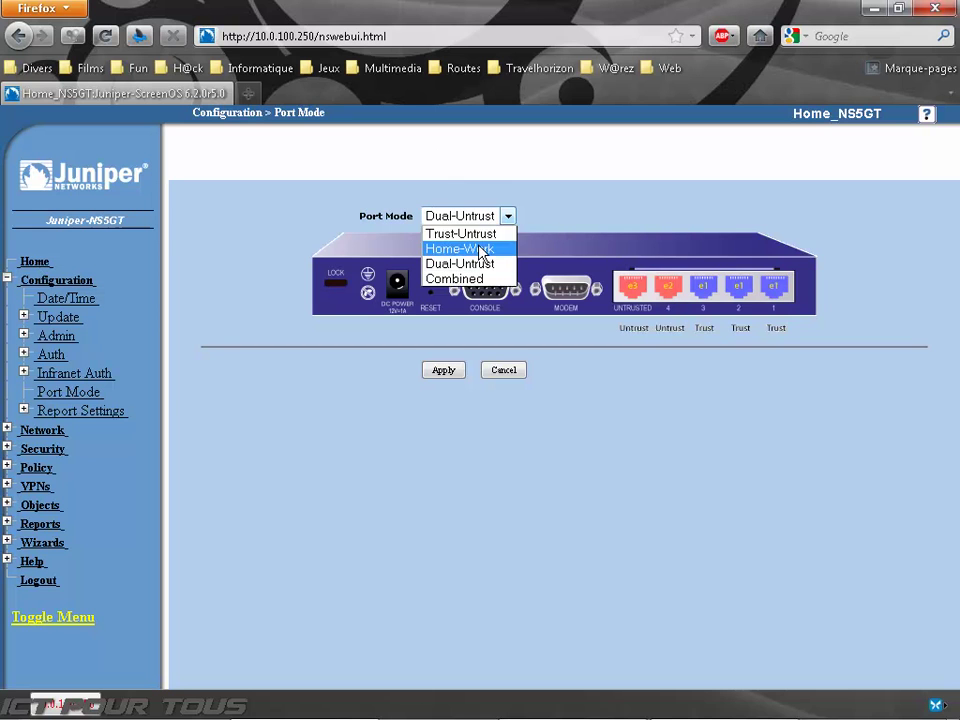
{"action": "left_click", "coordinate": [482, 249]}
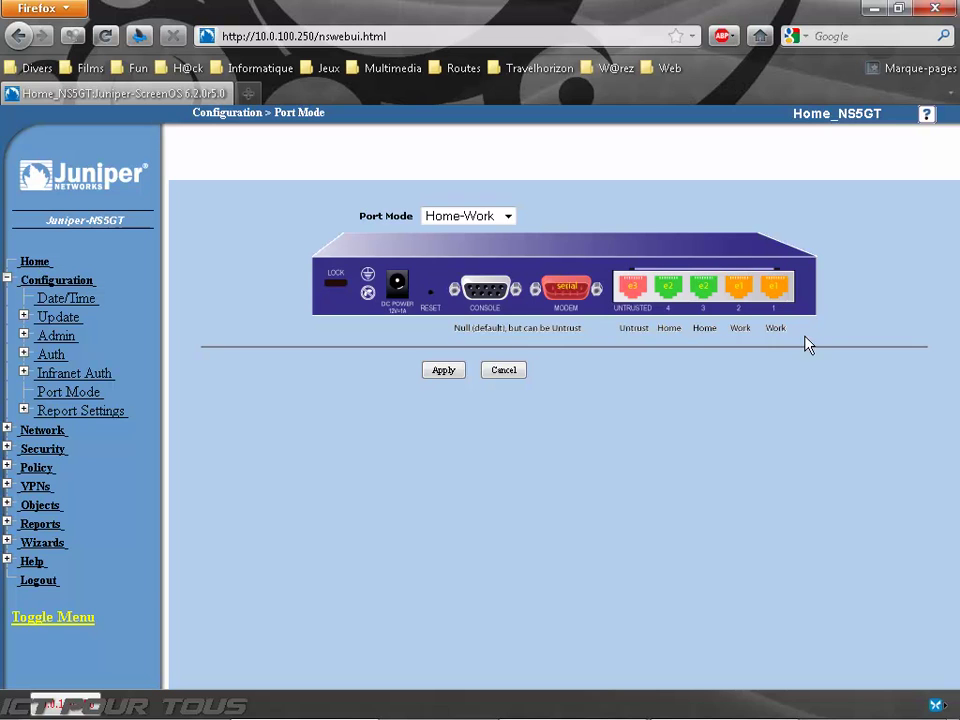
{"action": "left_click", "coordinate": [511, 223]}
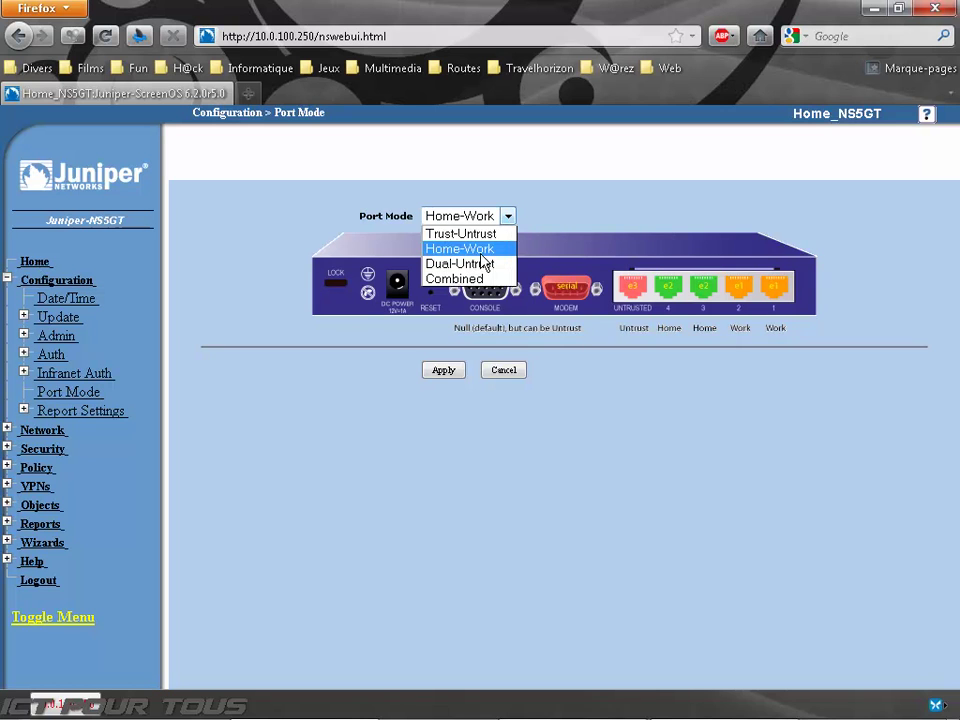
{"action": "left_click", "coordinate": [480, 235]}
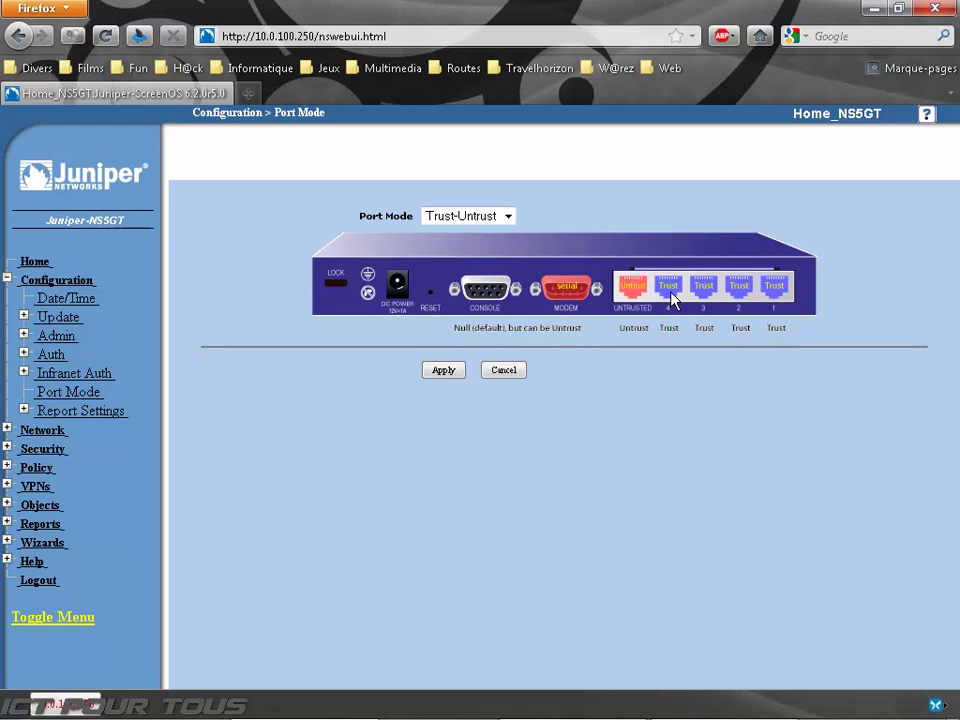
Step: Preview the Combined layout, restore Dual-Untrust without applying, and expand Report Settings
{"action": "left_click", "coordinate": [457, 214]}
{"action": "left_click", "coordinate": [455, 279]}
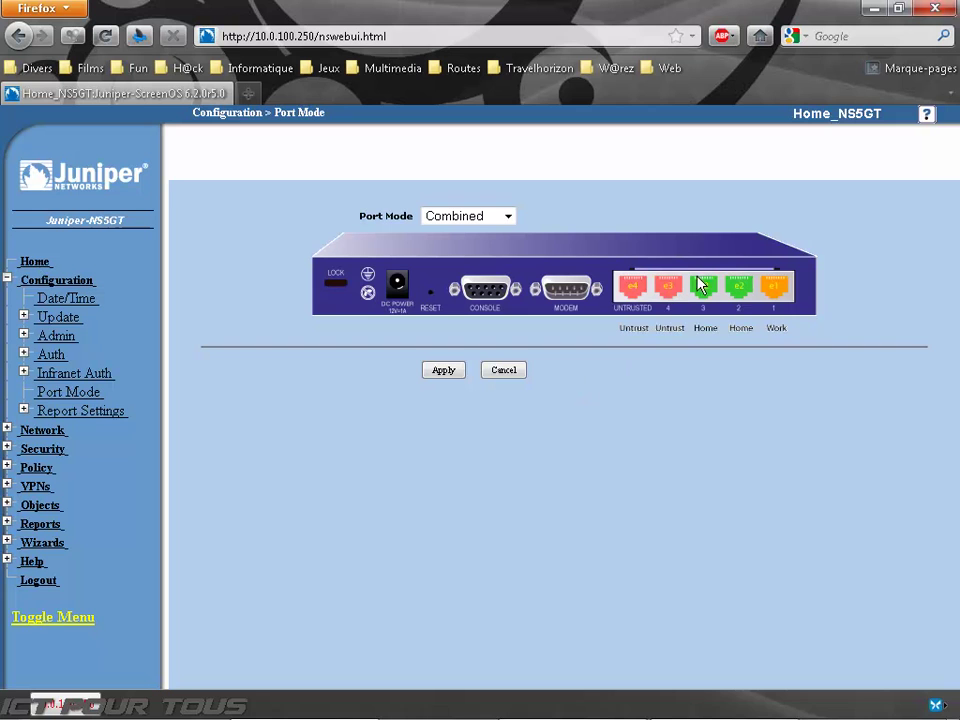
{"action": "left_click", "coordinate": [507, 217]}
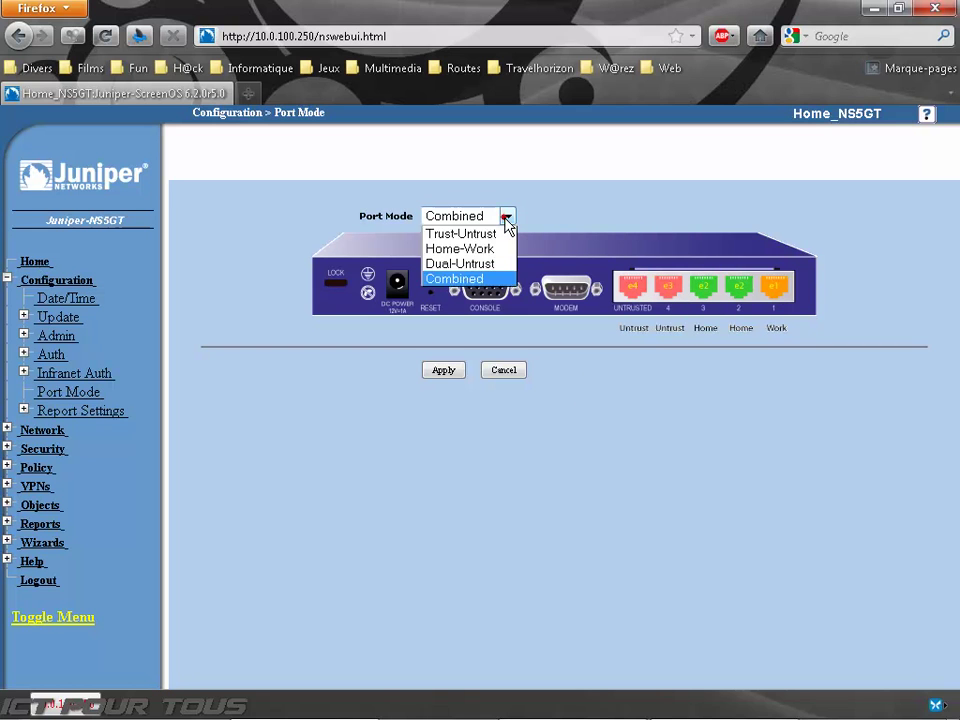
{"action": "left_click", "coordinate": [478, 268]}
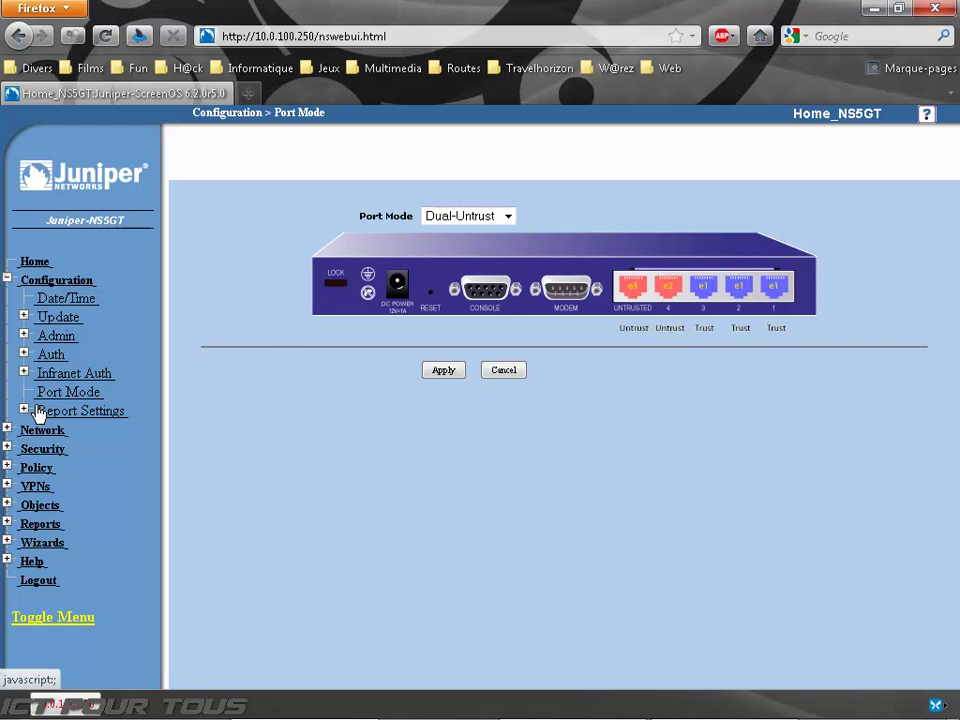
{"action": "left_click", "coordinate": [70, 412]}
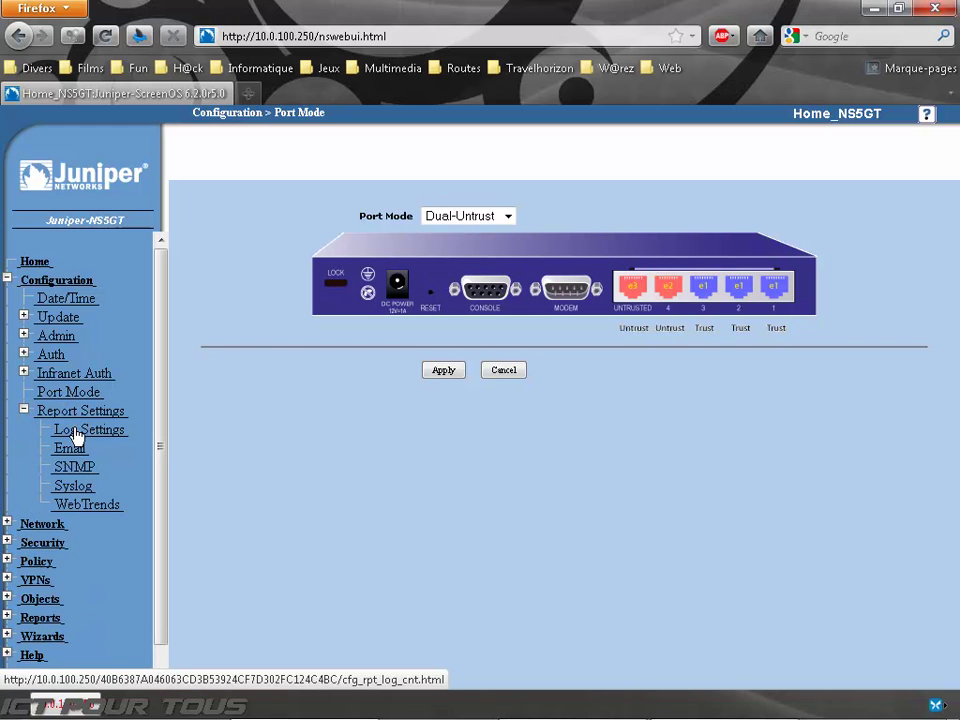
Step: Step through Log Settings, WebTrends and SNMP to the Syslog page, with four empty servers on port 514
{"action": "left_click", "coordinate": [76, 430]}
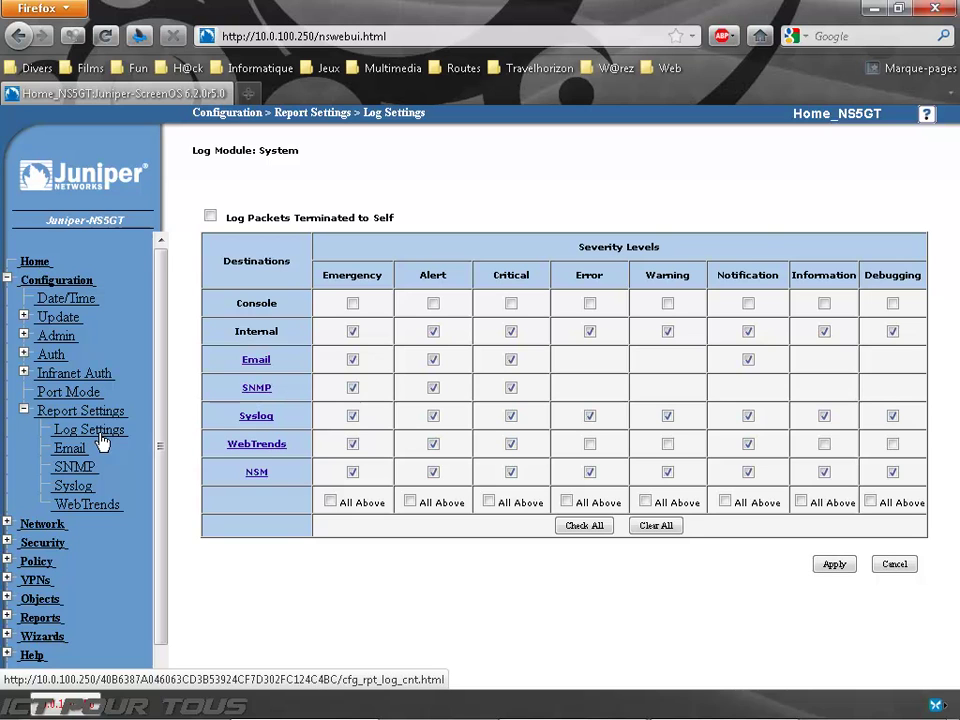
{"action": "left_click", "coordinate": [99, 506]}
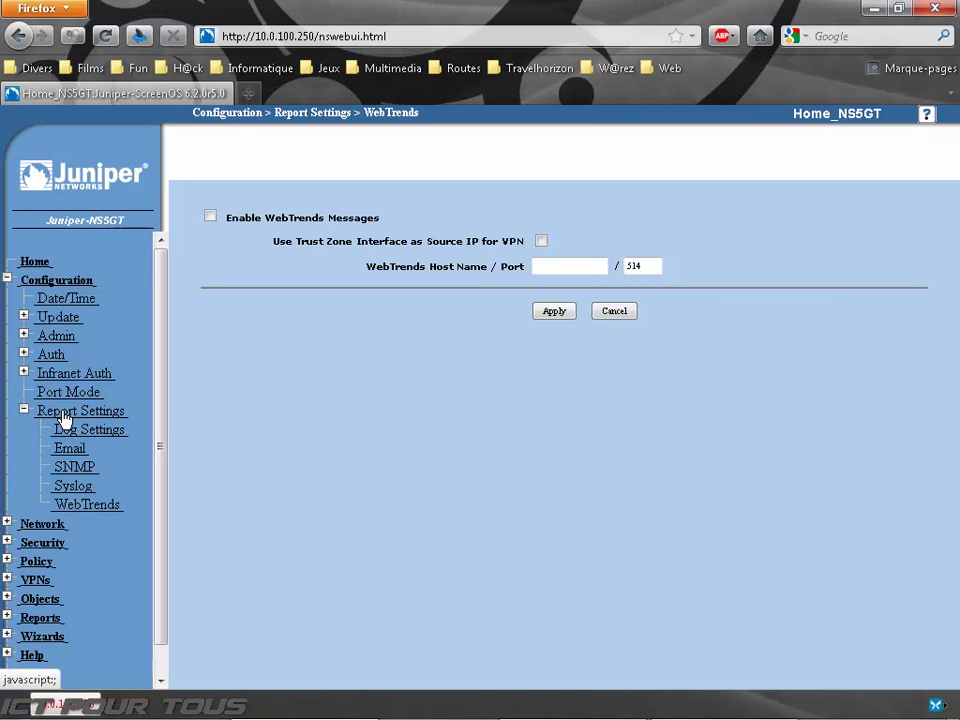
{"action": "left_click", "coordinate": [73, 470]}
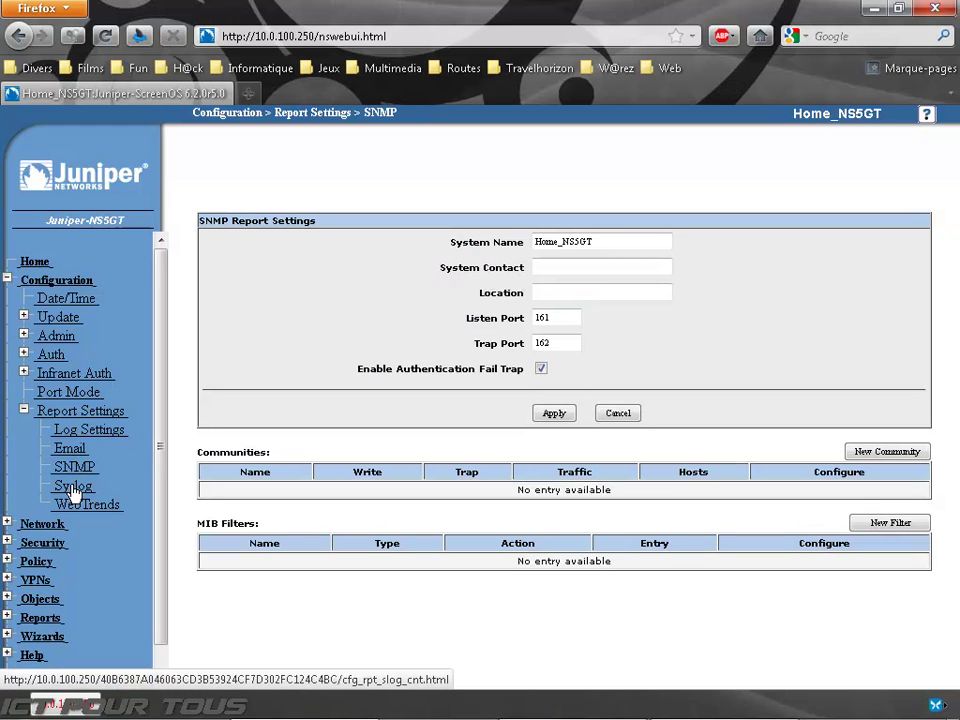
{"action": "left_click", "coordinate": [72, 487]}
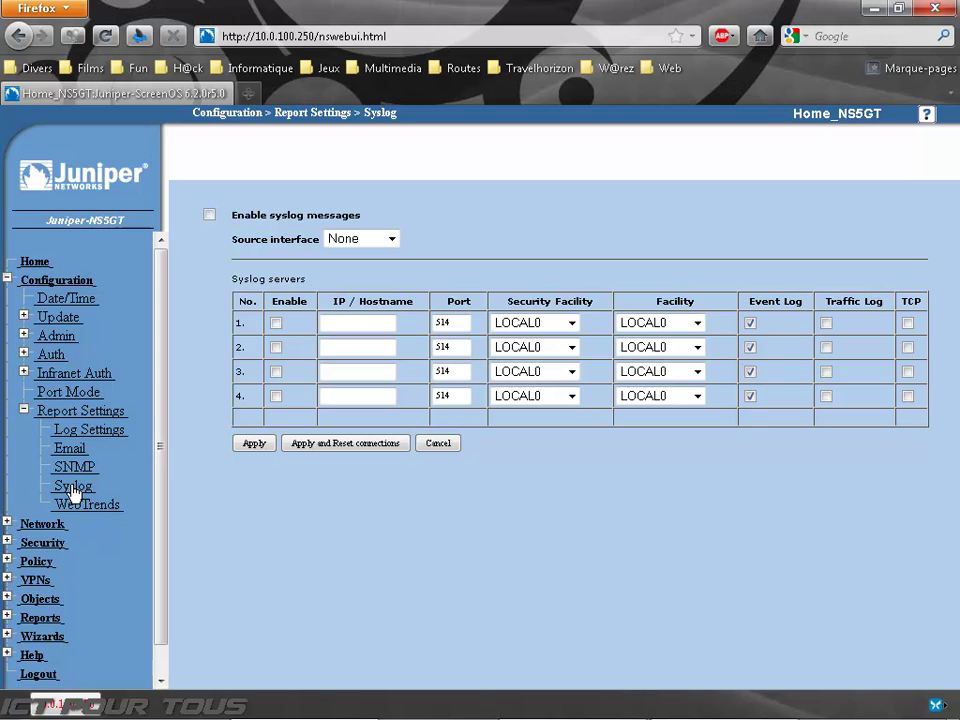
Step: Collapse Report Settings and Configuration, then expand Security to list Screening, Web Filtering, ALG and Proxy
{"action": "left_click", "coordinate": [45, 411]}
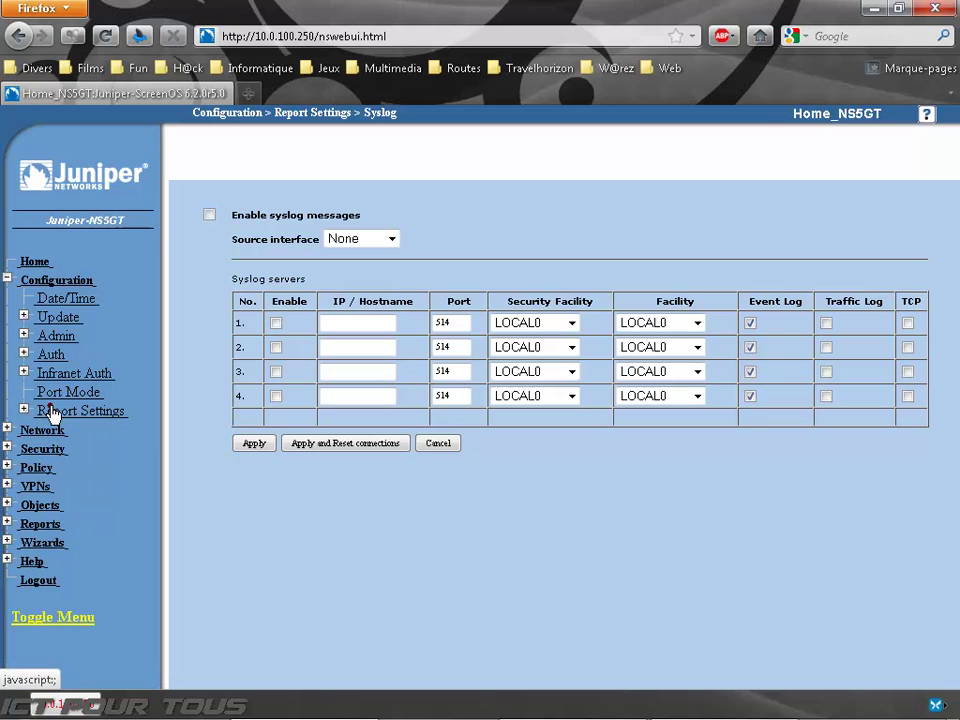
{"action": "left_click", "coordinate": [43, 279]}
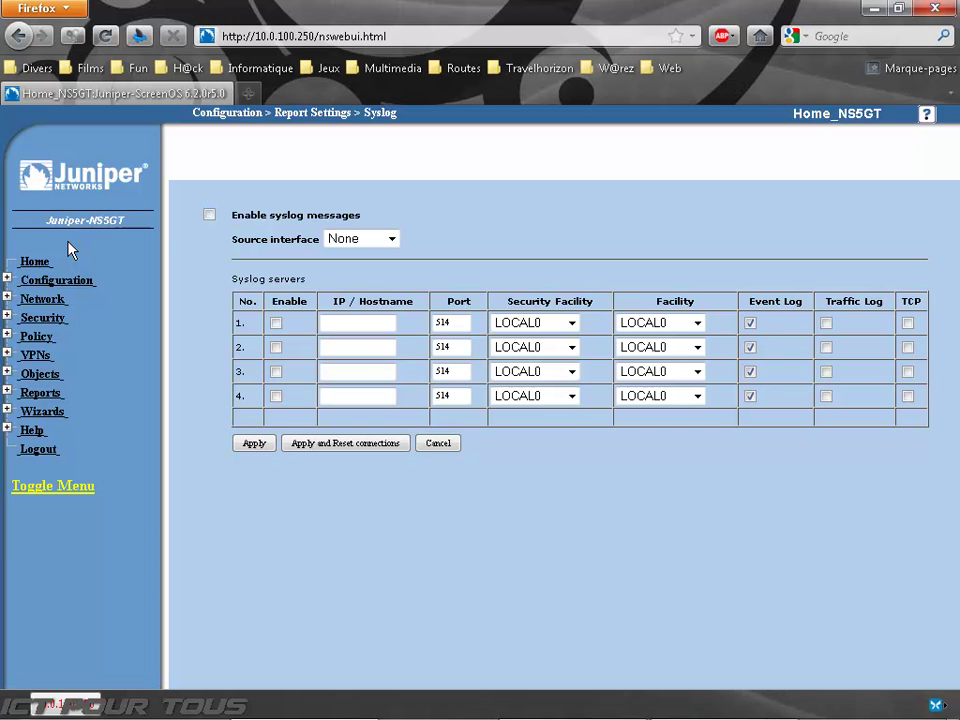
{"action": "left_click", "coordinate": [44, 320]}
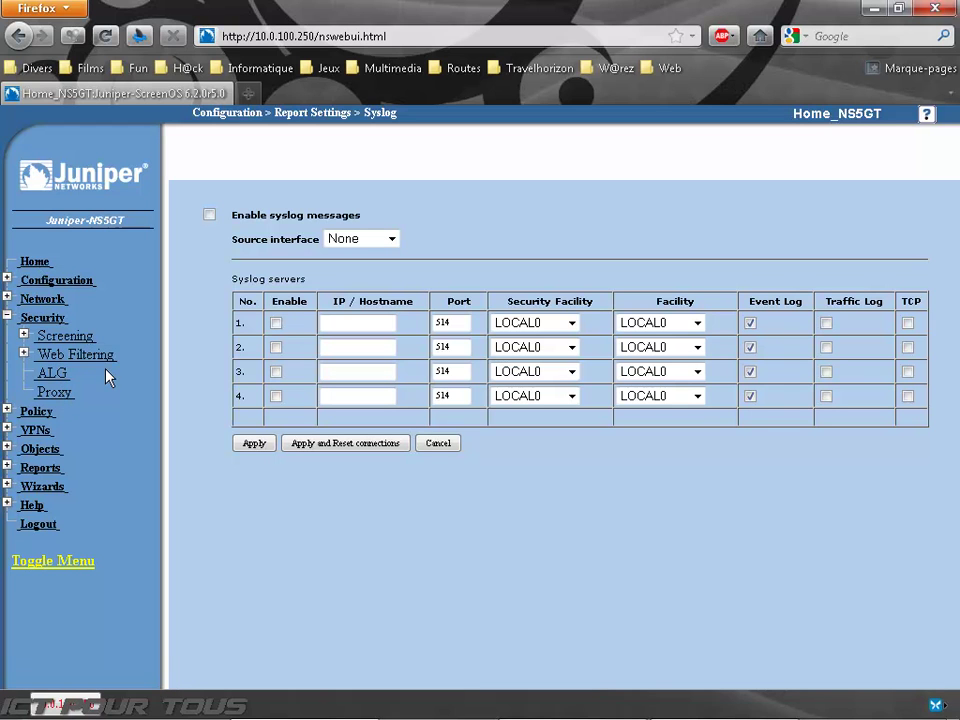
Step: Open Screening > Screen for the Trust zone and scroll through its unchecked protection options
{"action": "left_click", "coordinate": [23, 335]}
{"action": "left_click", "coordinate": [70, 356]}
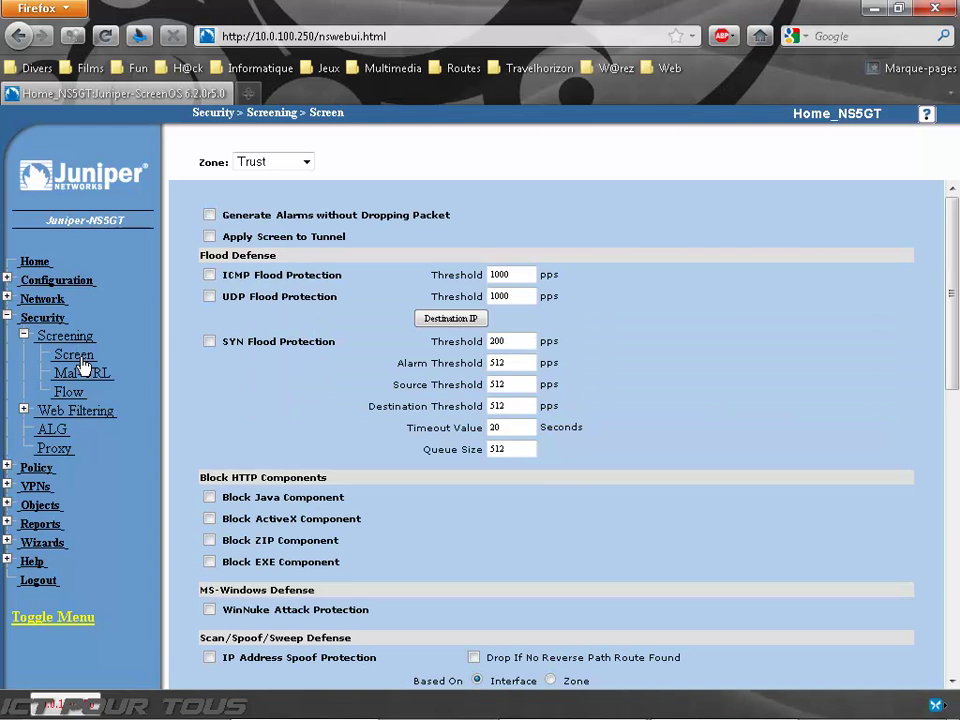
{"action": "left_click", "coordinate": [283, 164]}
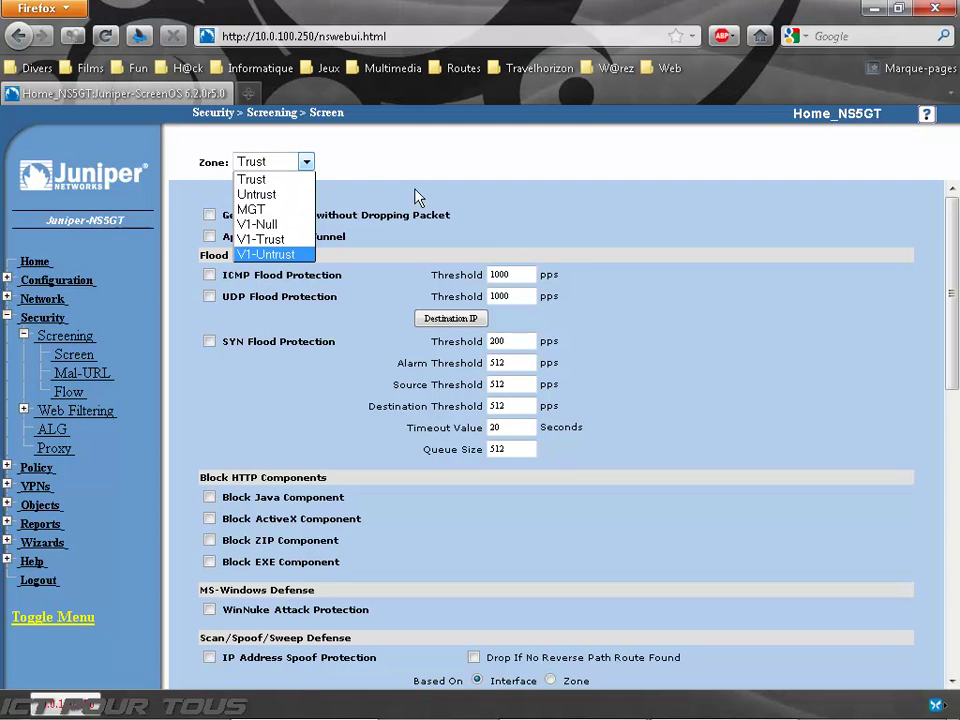
{"action": "left_click", "coordinate": [424, 144]}
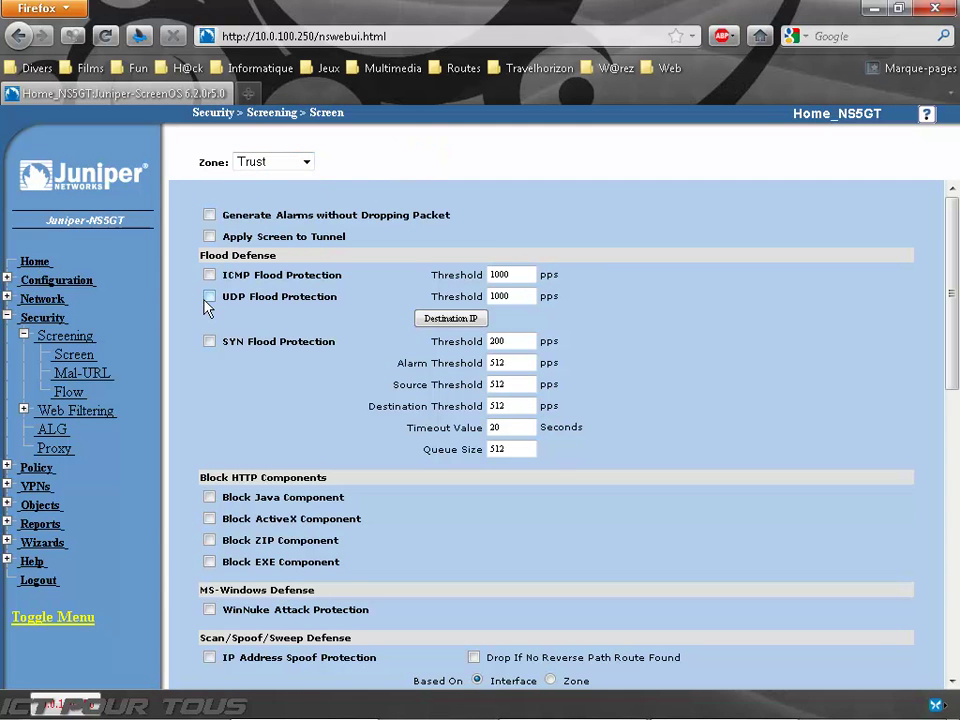
{"action": "scroll", "coordinate": [200, 354], "scroll_direction": "down", "scroll_amount": 4}
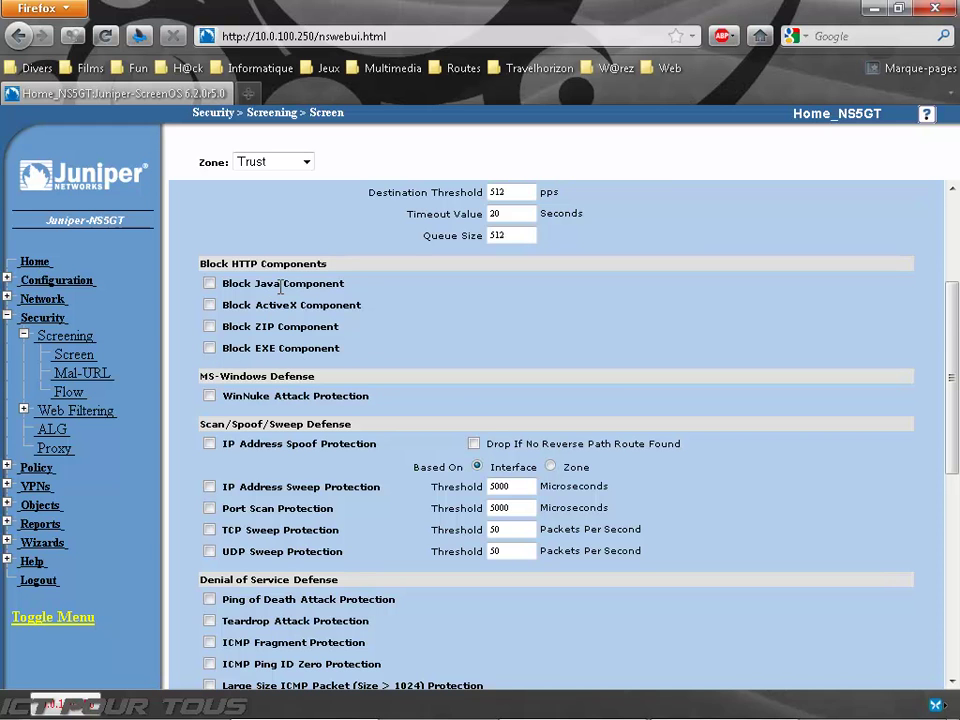
{"action": "scroll", "coordinate": [281, 287], "scroll_direction": "down", "scroll_amount": 6}
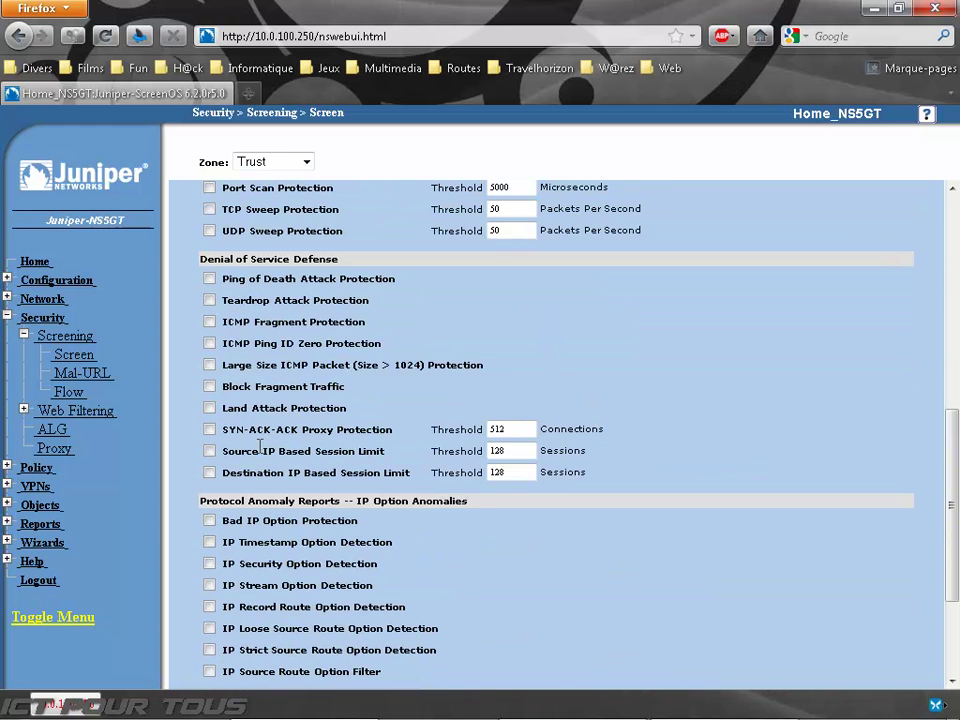
{"action": "scroll", "coordinate": [260, 446], "scroll_direction": "down", "scroll_amount": 3}
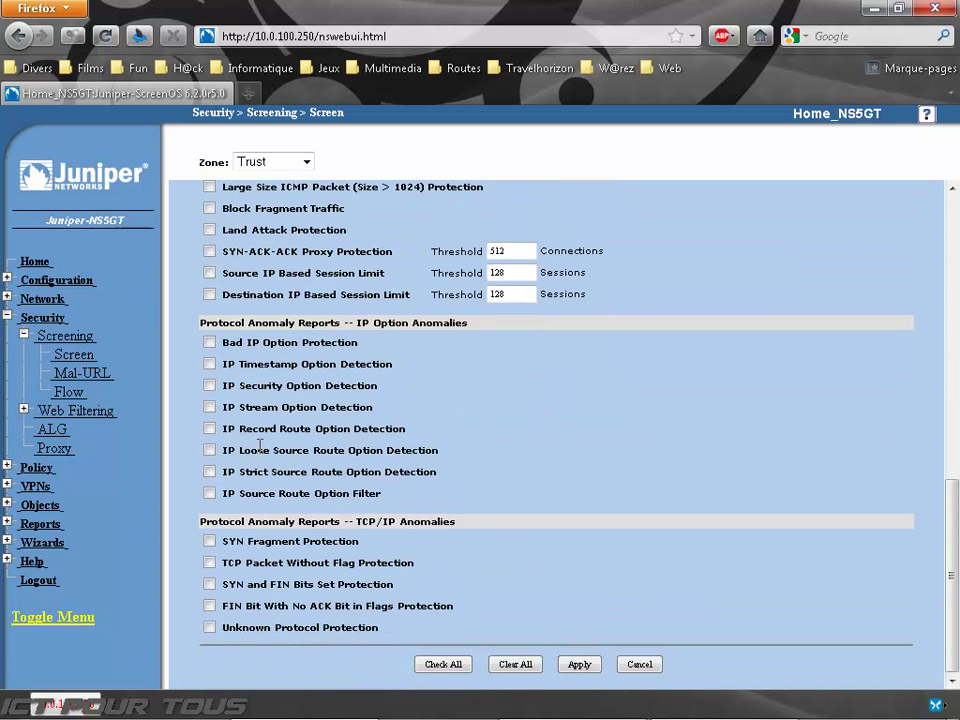
{"action": "scroll", "coordinate": [260, 444], "scroll_direction": "up", "scroll_amount": 12}
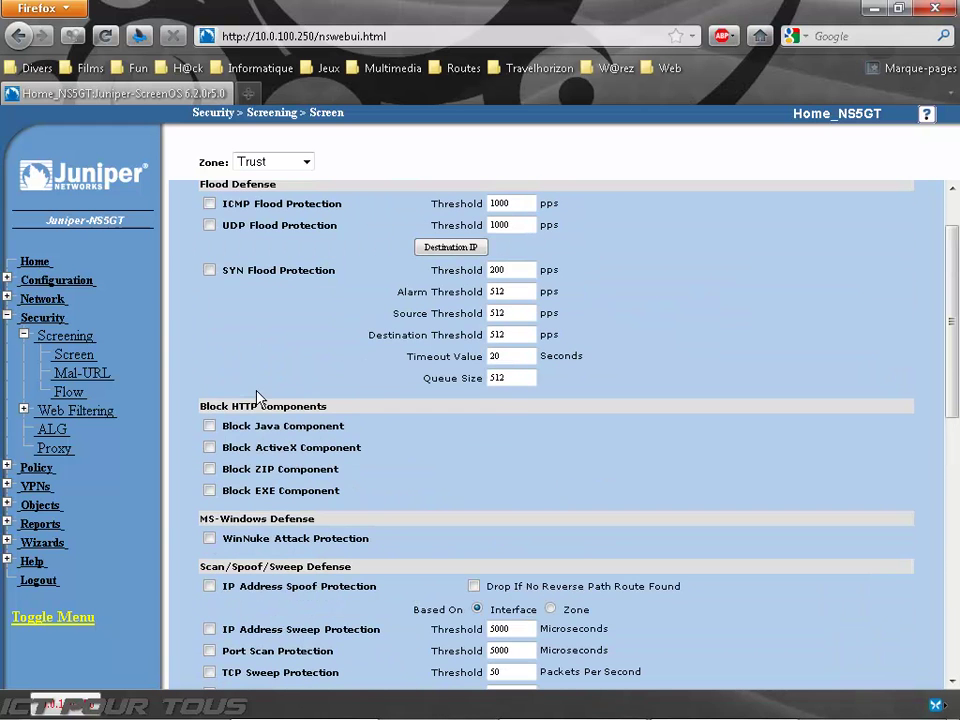
Step: Switch the Screen zone to Untrust and review its enabled SYN Flood, WinNuke, Port Scan and Land Attack protections
{"action": "left_click", "coordinate": [262, 166]}
{"action": "left_click", "coordinate": [262, 195]}
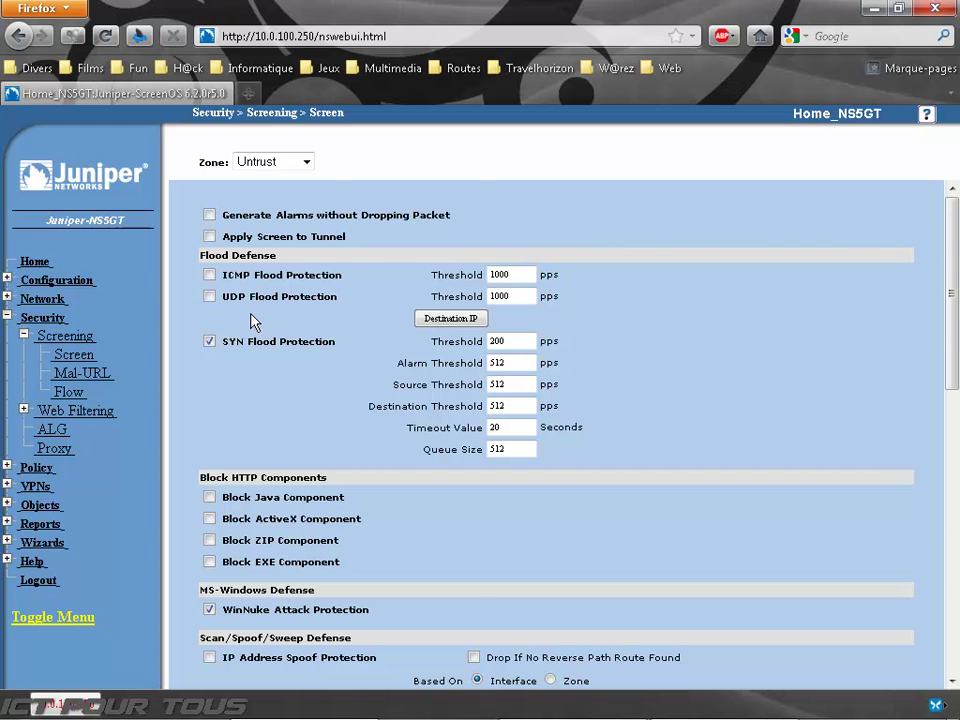
{"action": "scroll", "coordinate": [252, 322], "scroll_direction": "down", "scroll_amount": 8}
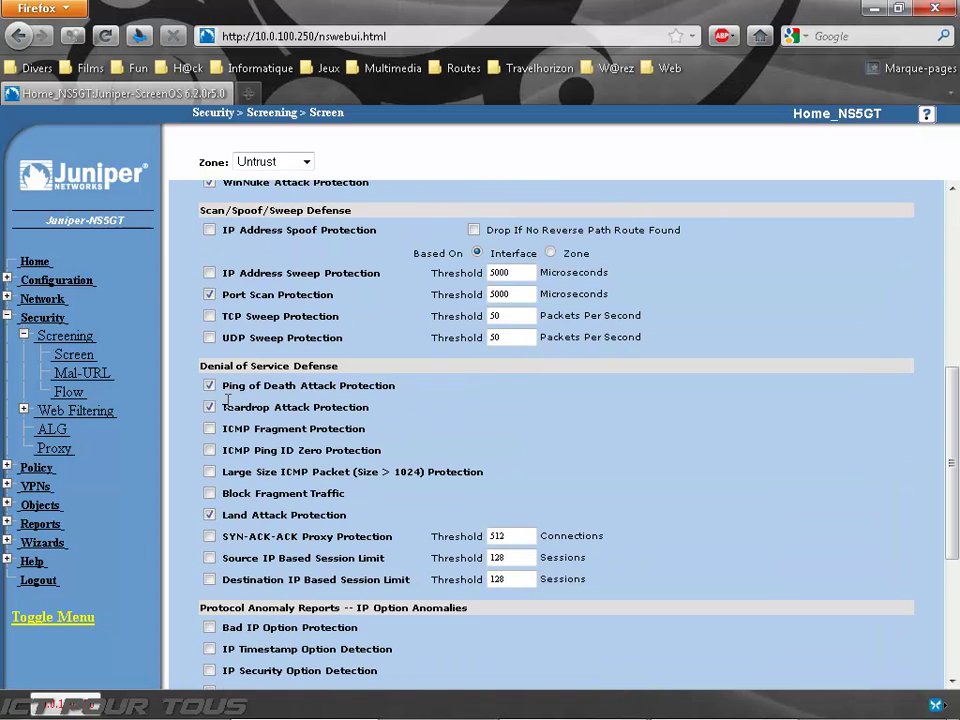
{"action": "scroll", "coordinate": [227, 410], "scroll_direction": "down", "scroll_amount": 5}
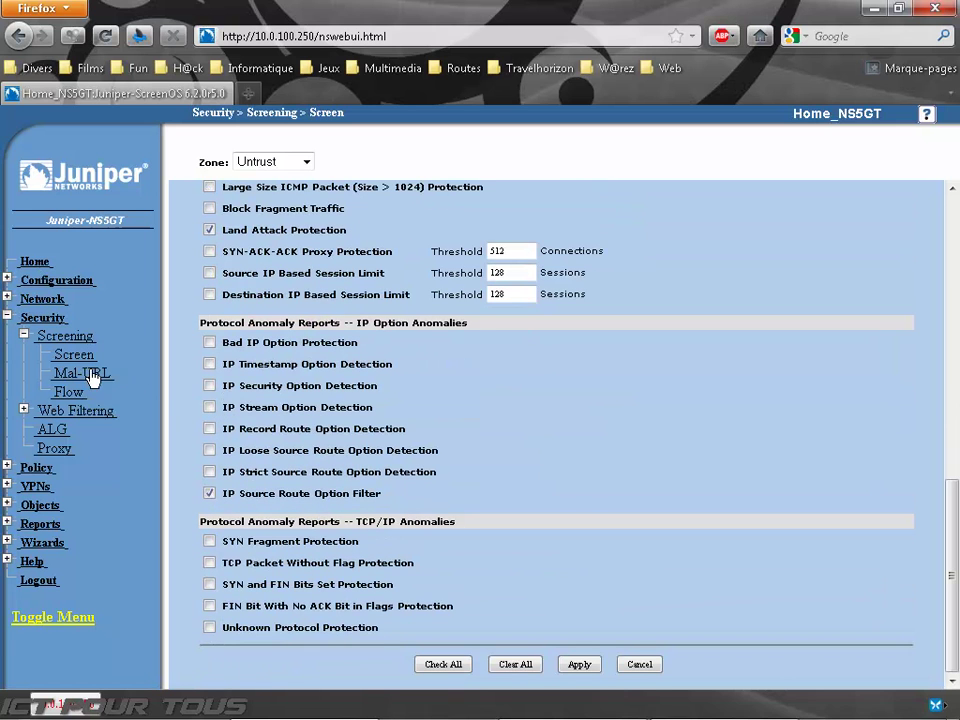
Step: Collapse the Screening pages and expand the Policy section in the left menu
{"action": "left_click", "coordinate": [44, 338]}
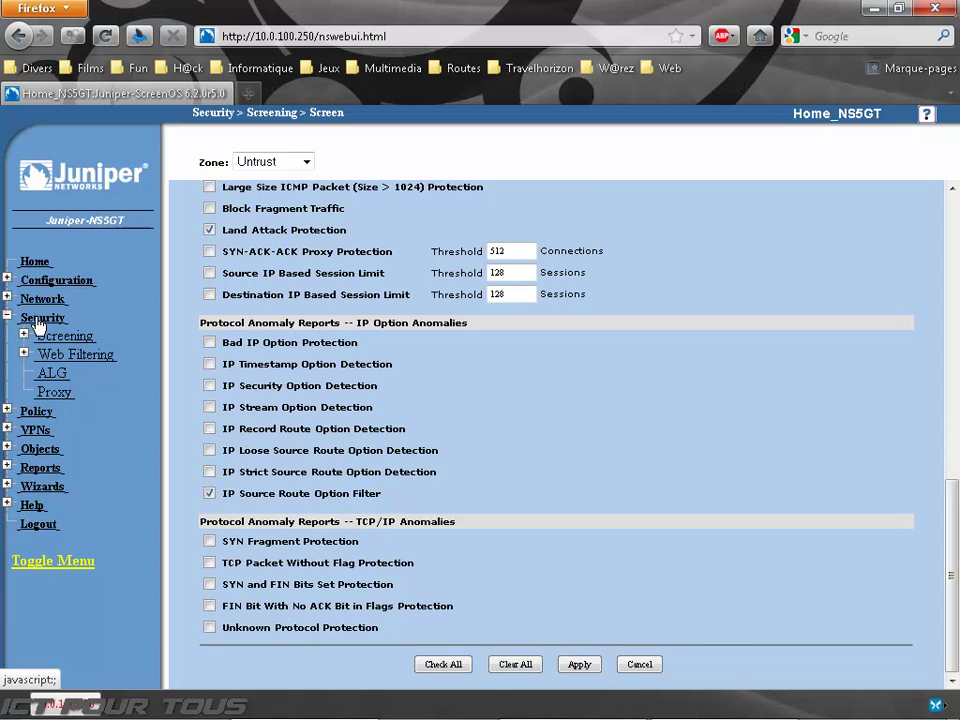
{"action": "left_click", "coordinate": [37, 320]}
{"action": "left_click", "coordinate": [36, 337]}
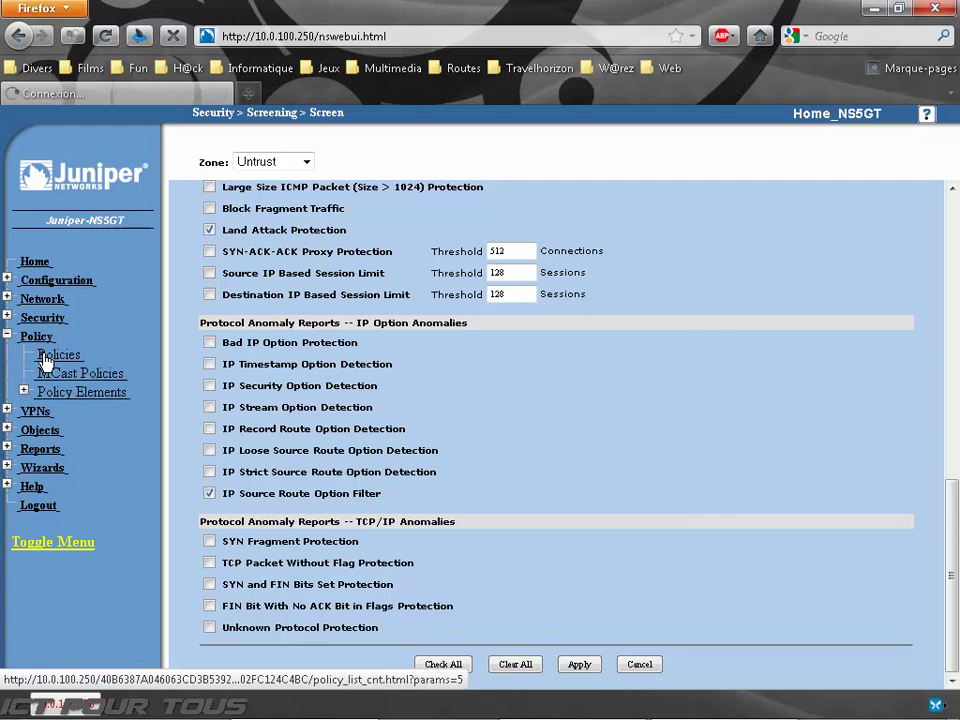
Step: Open Policy > Policies and highlight 'Untrust' in the Untrust-to-Trust table header
{"action": "left_click", "coordinate": [44, 357]}
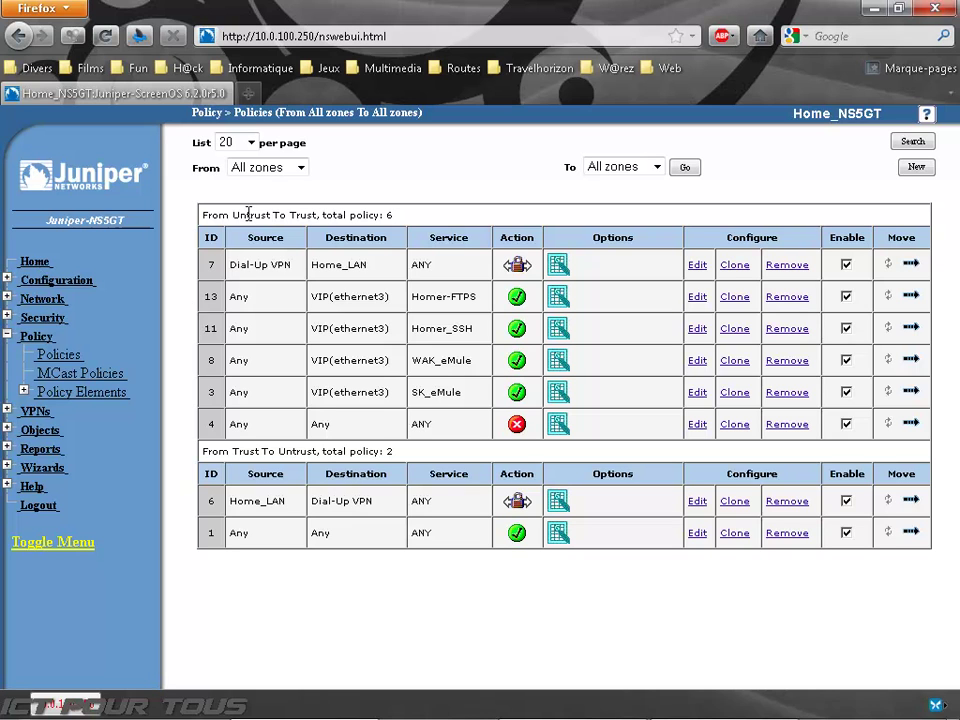
{"action": "left_click_drag", "start_coordinate": [249, 215], "coordinate": [272, 212]}
{"action": "left_click", "coordinate": [326, 220]}
Step: Highlight the Trust-to-Untrust policy rows and the VPN entry in policy 6, then inspect the Source cells
{"action": "left_click_drag", "start_coordinate": [636, 545], "coordinate": [203, 451]}
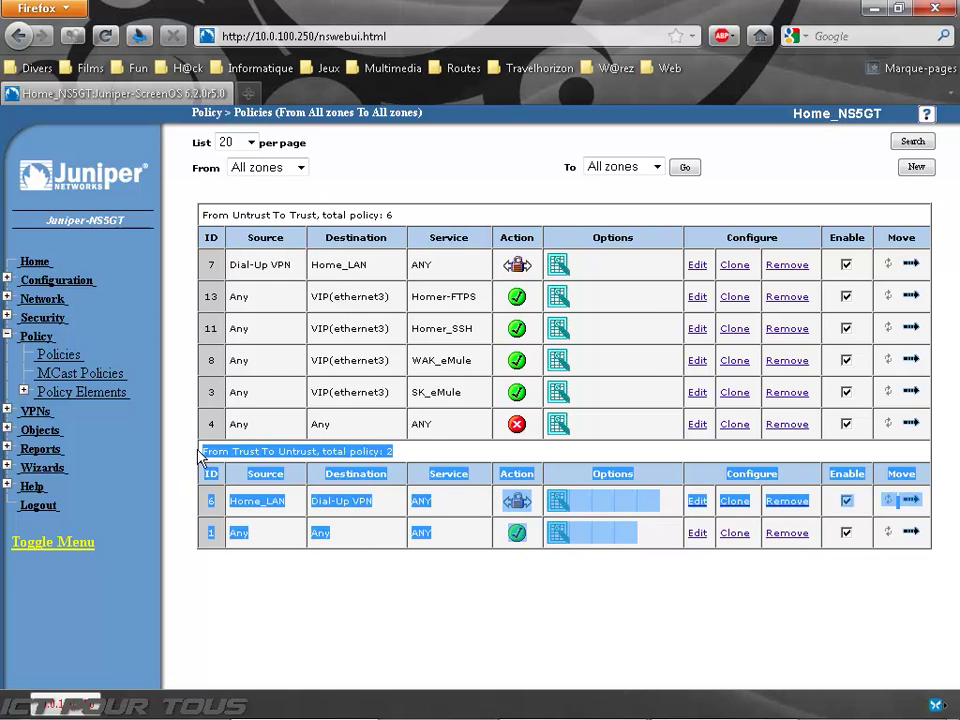
{"action": "left_click", "coordinate": [189, 390]}
{"action": "double_click", "coordinate": [358, 499]}
{"action": "left_click", "coordinate": [360, 500]}
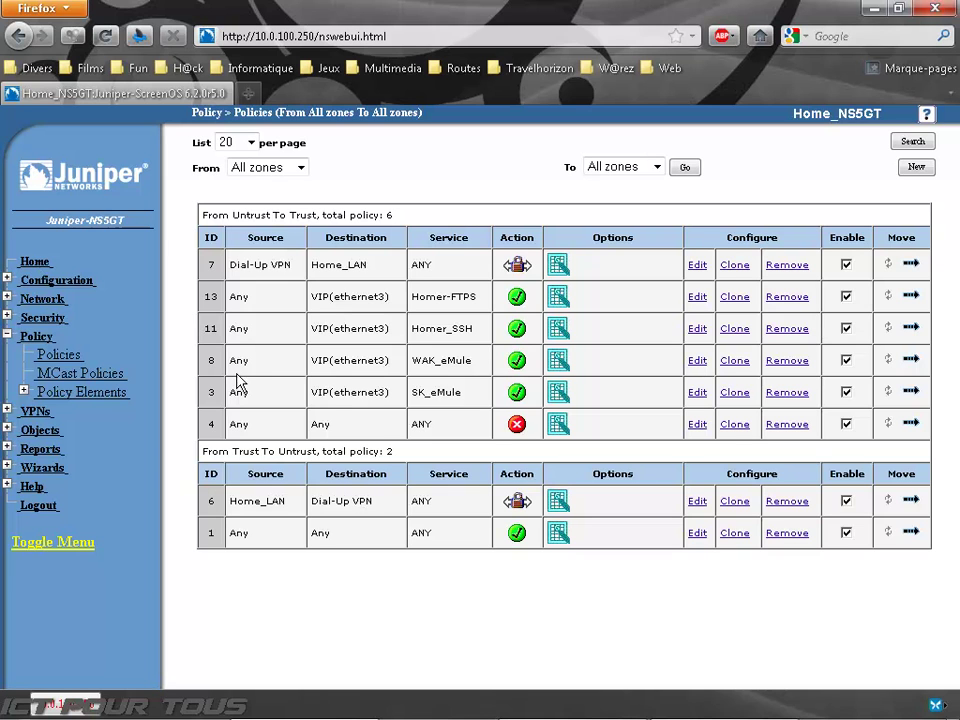
{"action": "mouse_move", "coordinate": [275, 302]}
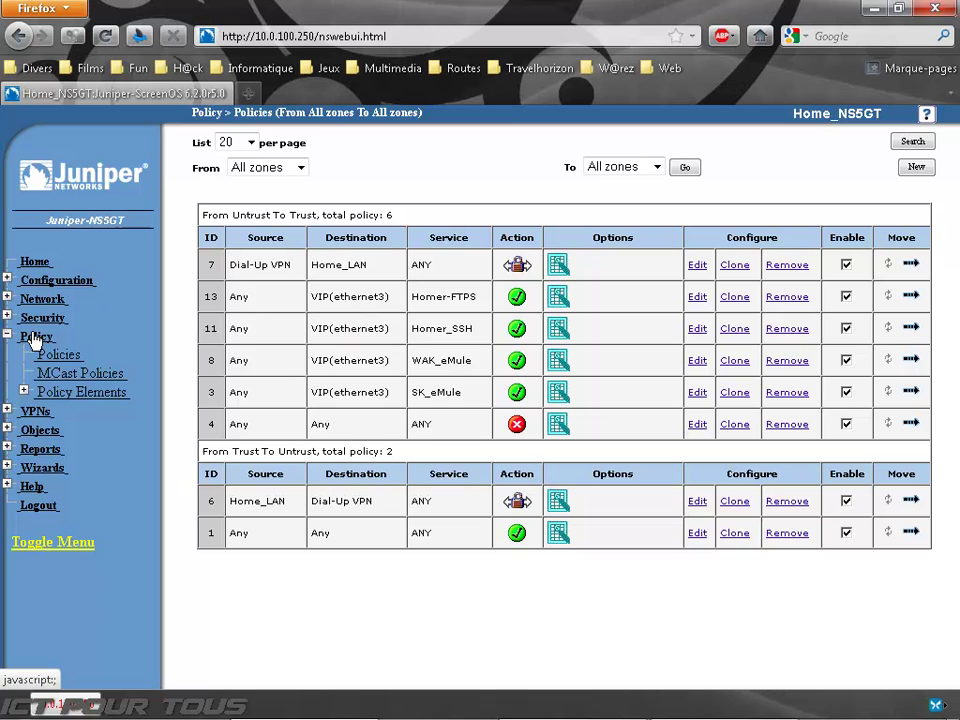
Step: Expand the VPNs and Objects sections to browse their pages, then collapse Objects
{"action": "left_click", "coordinate": [35, 338]}
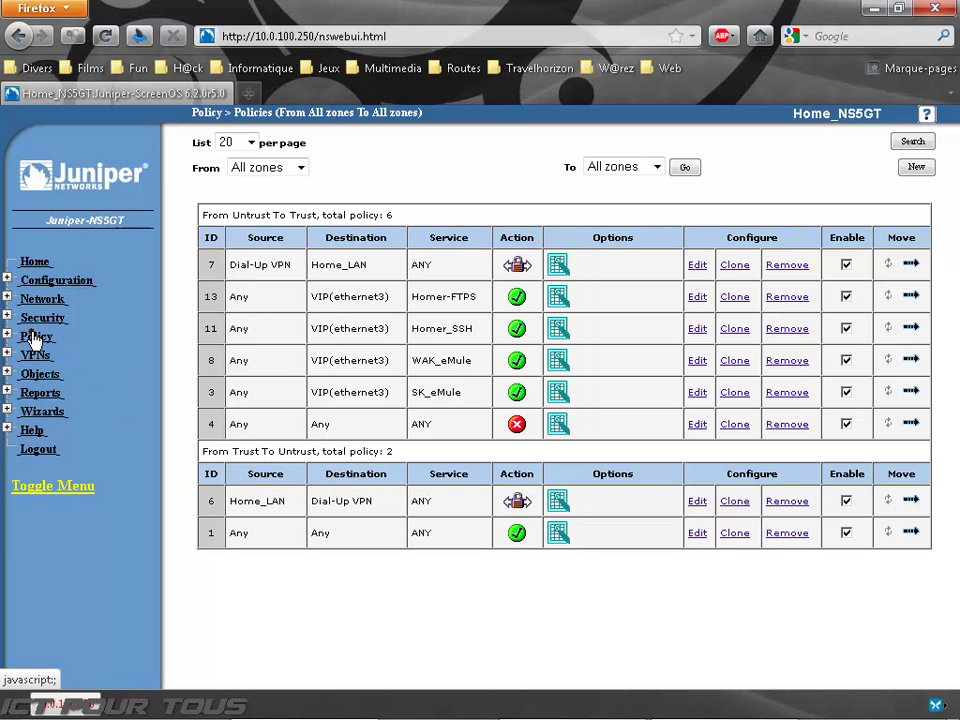
{"action": "left_click", "coordinate": [35, 355]}
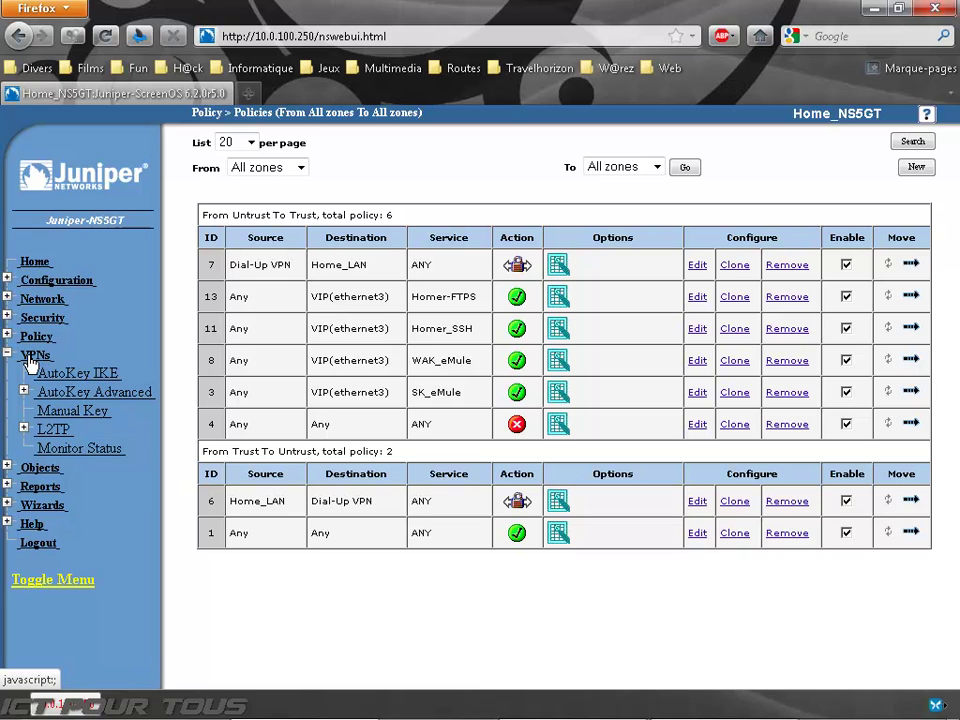
{"action": "left_click", "coordinate": [30, 357]}
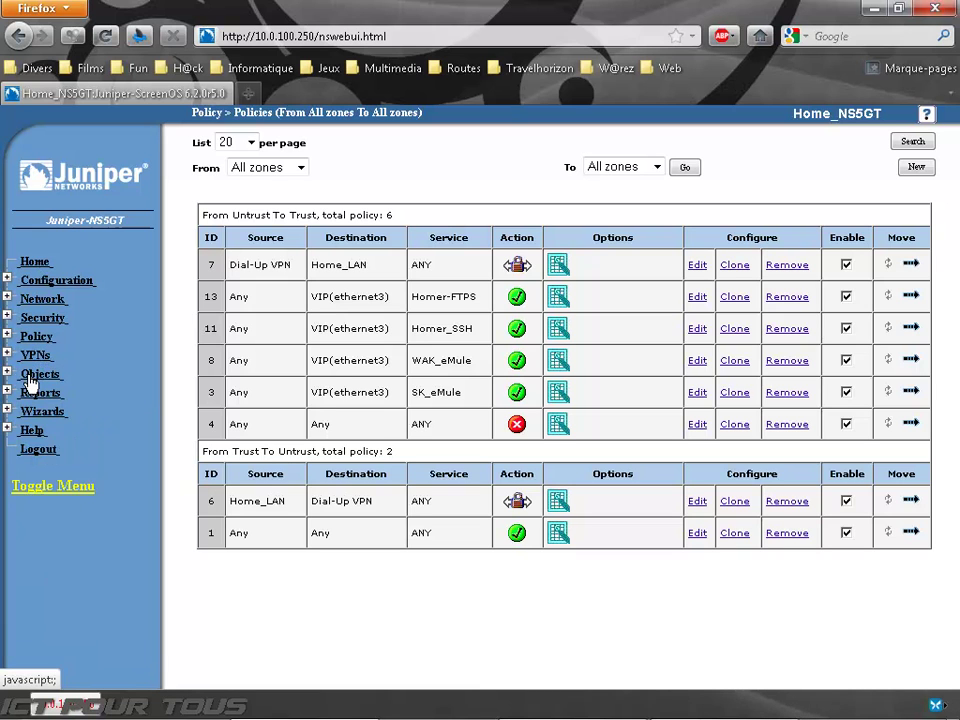
{"action": "left_click", "coordinate": [33, 376]}
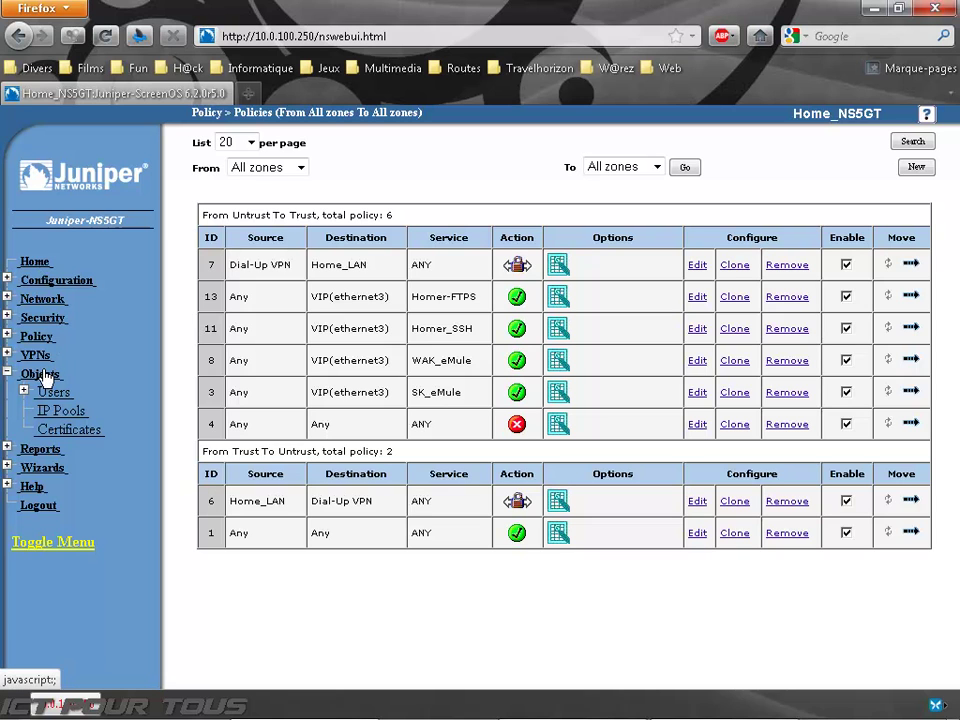
{"action": "left_click", "coordinate": [42, 374]}
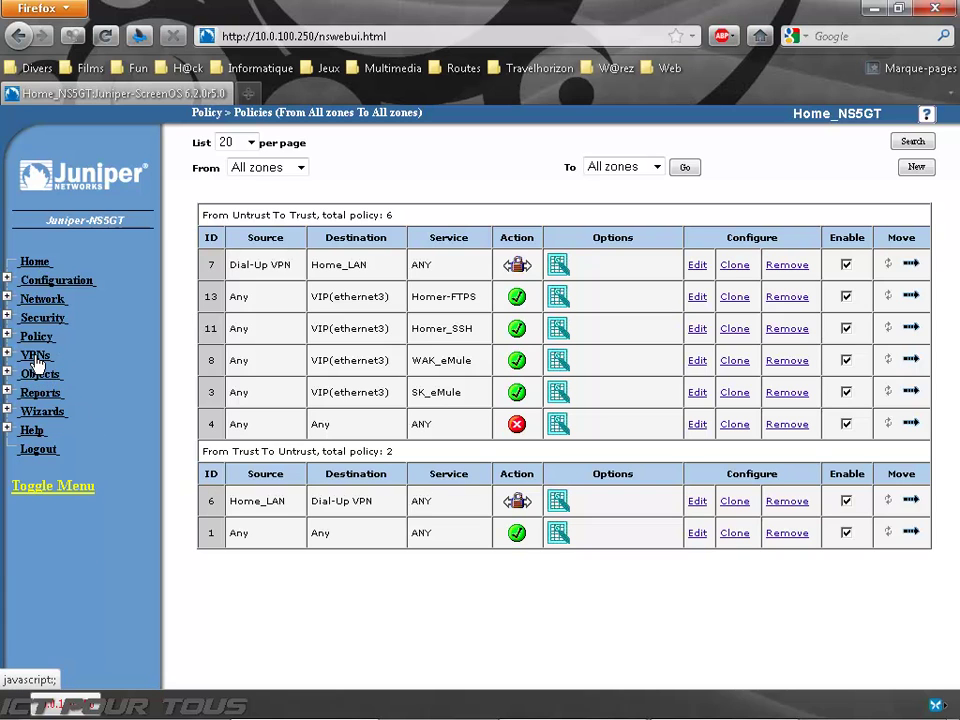
Step: Reopen and collapse the VPN pages, then expand the Reports section
{"action": "left_click", "coordinate": [35, 357]}
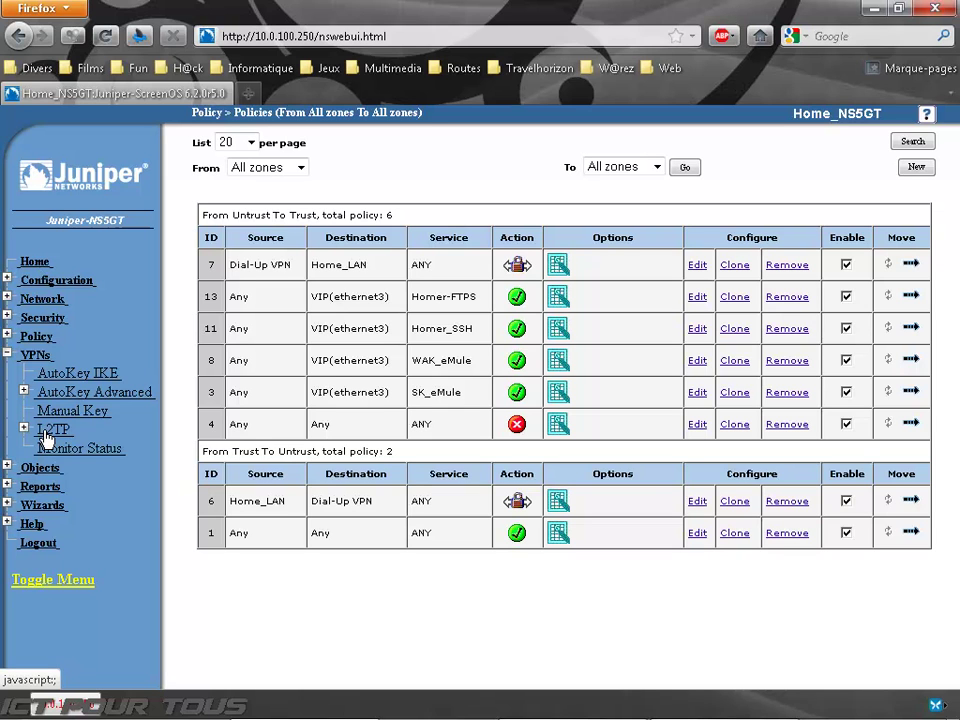
{"action": "left_click", "coordinate": [42, 357]}
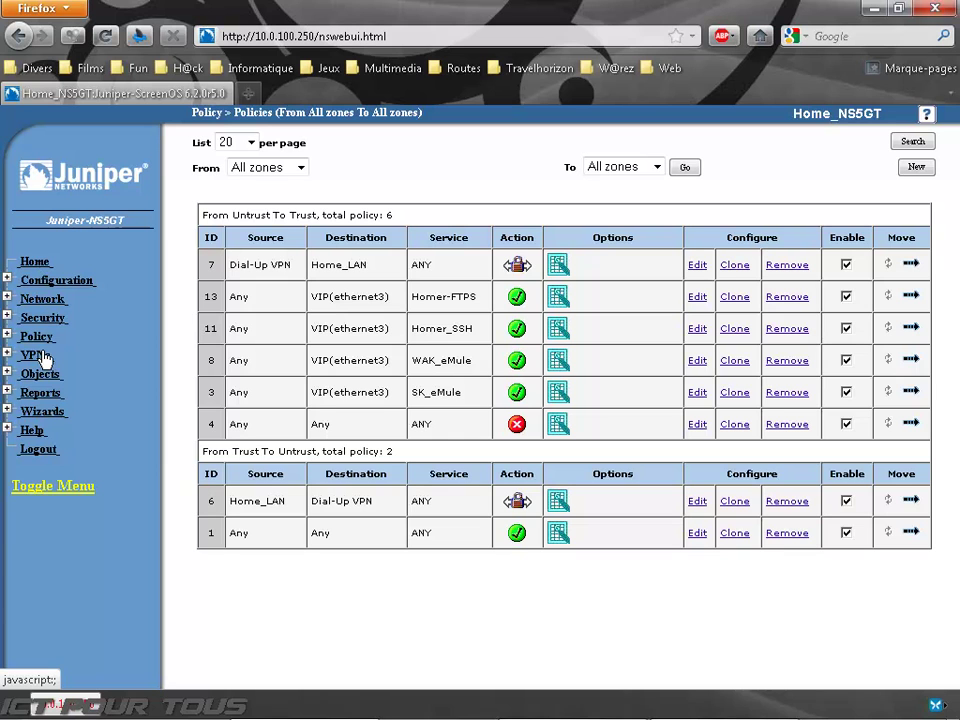
{"action": "left_click", "coordinate": [42, 392]}
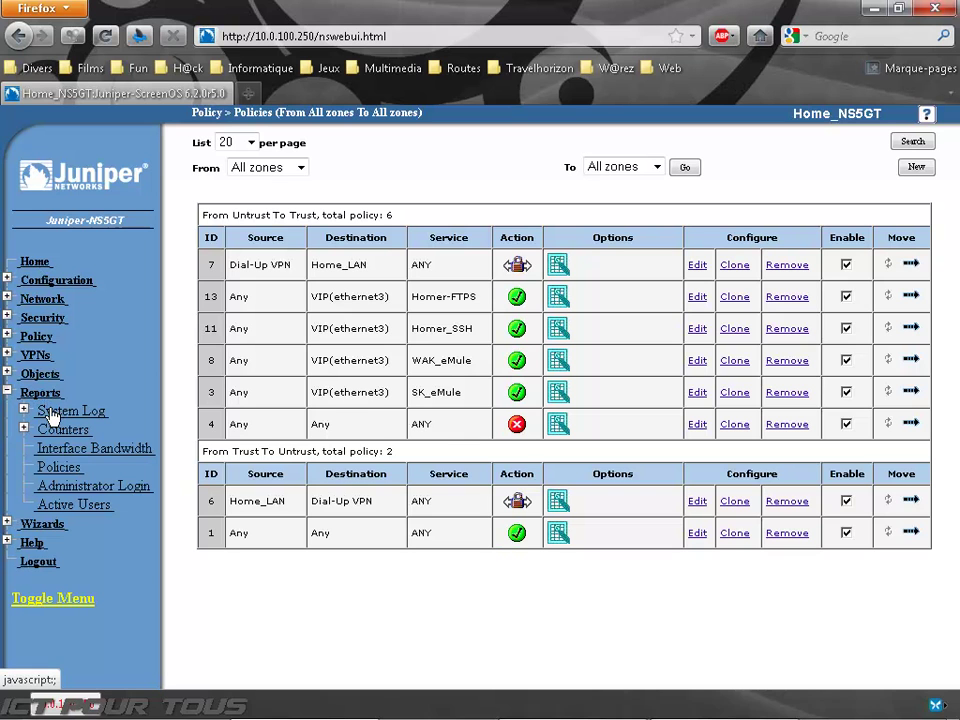
Step: Open Reports > System Log and its Event and Self log pages
{"action": "left_click", "coordinate": [50, 414]}
{"action": "left_click", "coordinate": [66, 430]}
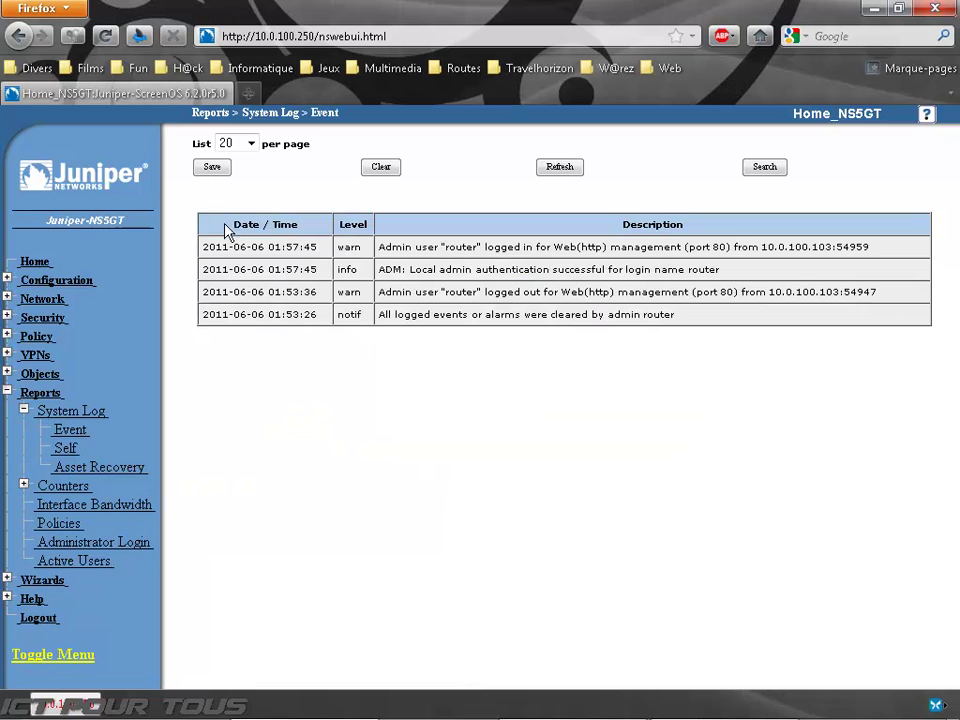
{"action": "left_click", "coordinate": [68, 449]}
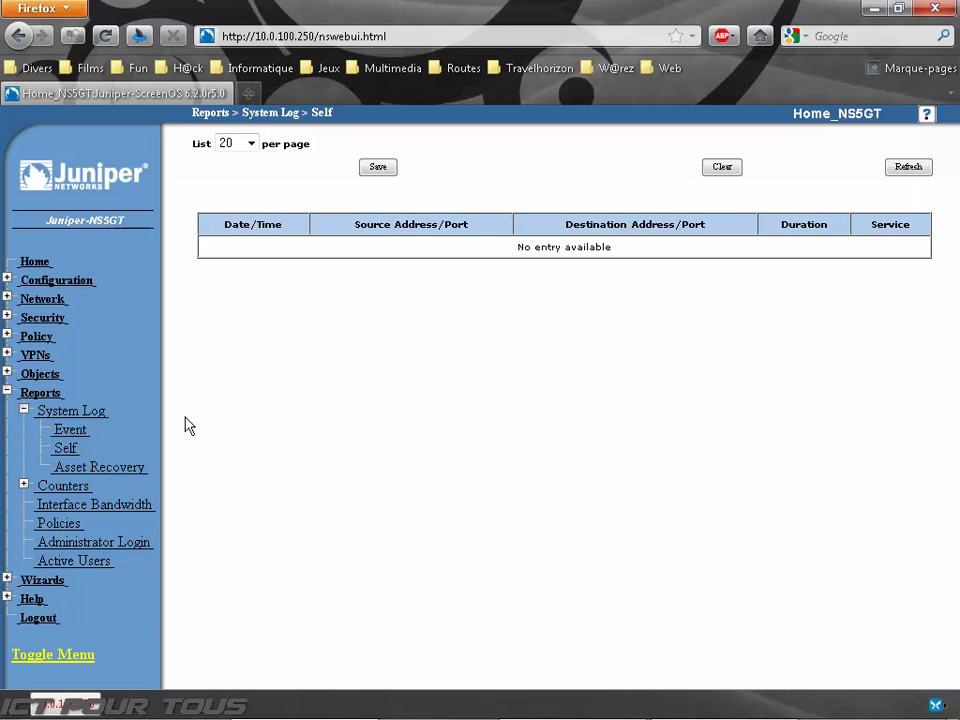
Step: Open the Asset Recovery log, select its eight reset-event rows, then collapse System Log
{"action": "left_click", "coordinate": [80, 468]}
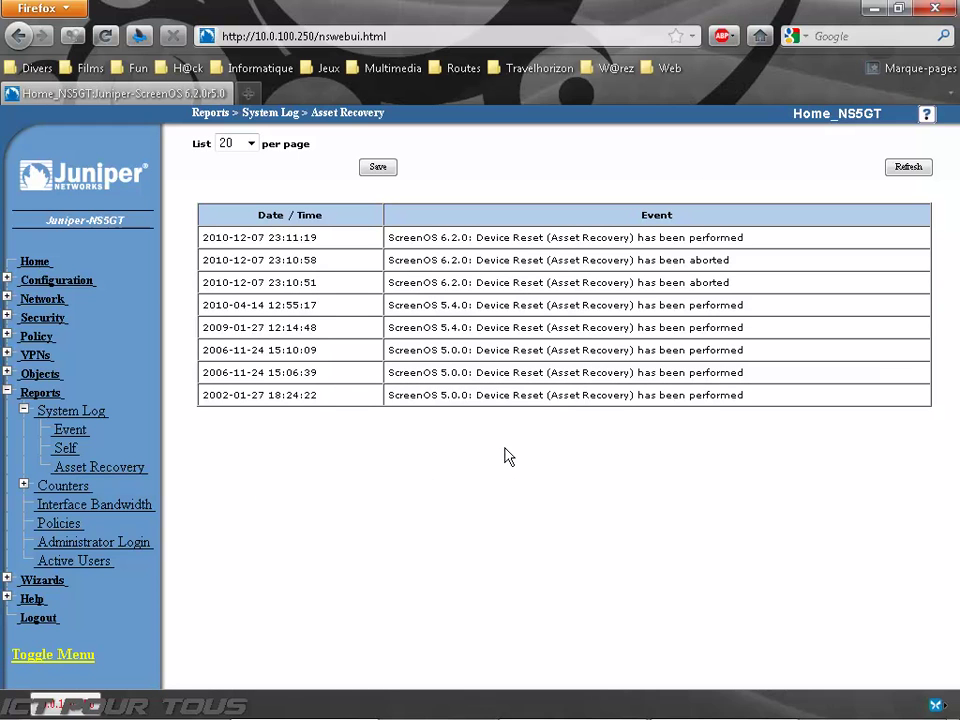
{"action": "left_click_drag", "start_coordinate": [516, 238], "coordinate": [693, 400]}
{"action": "left_click_drag", "start_coordinate": [765, 405], "coordinate": [205, 235]}
{"action": "left_click", "coordinate": [203, 236]}
{"action": "left_click", "coordinate": [24, 410]}
Step: View hardware counters for ethernet1, then its flow counters
{"action": "left_click", "coordinate": [55, 429]}
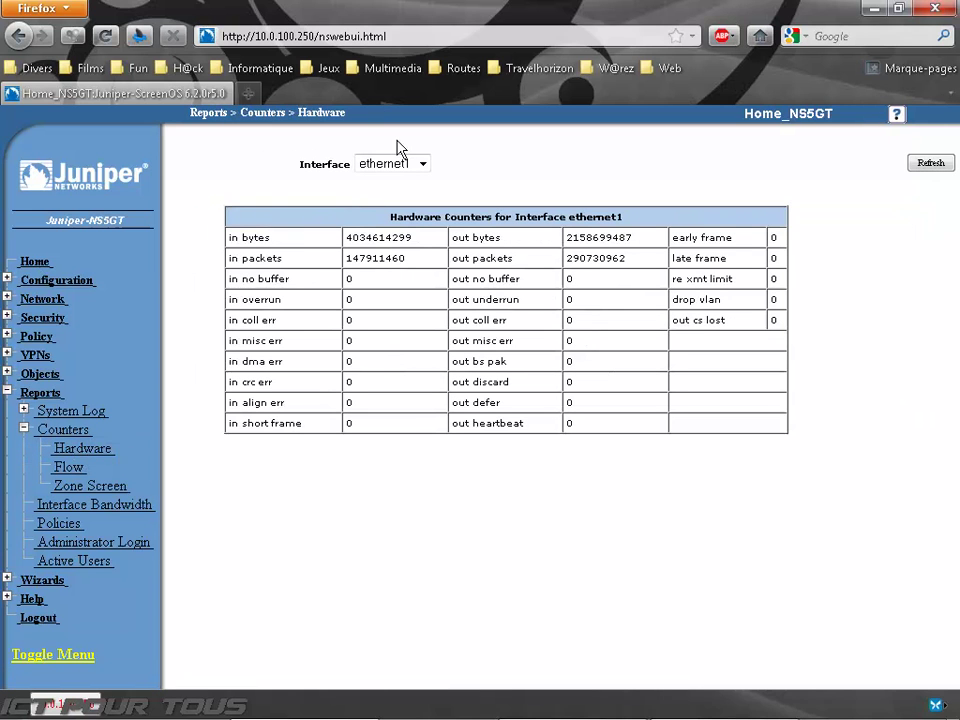
{"action": "left_click", "coordinate": [422, 163]}
{"action": "left_click", "coordinate": [376, 328]}
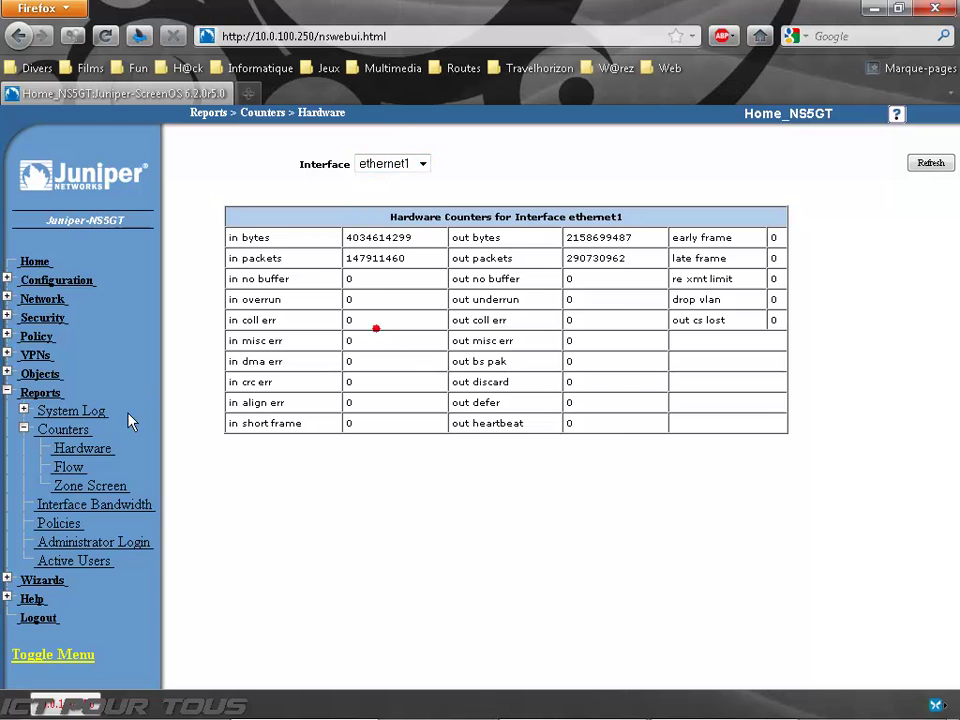
{"action": "left_click", "coordinate": [68, 467]}
{"action": "scroll", "coordinate": [285, 251], "scroll_direction": "down", "scroll_amount": 1}
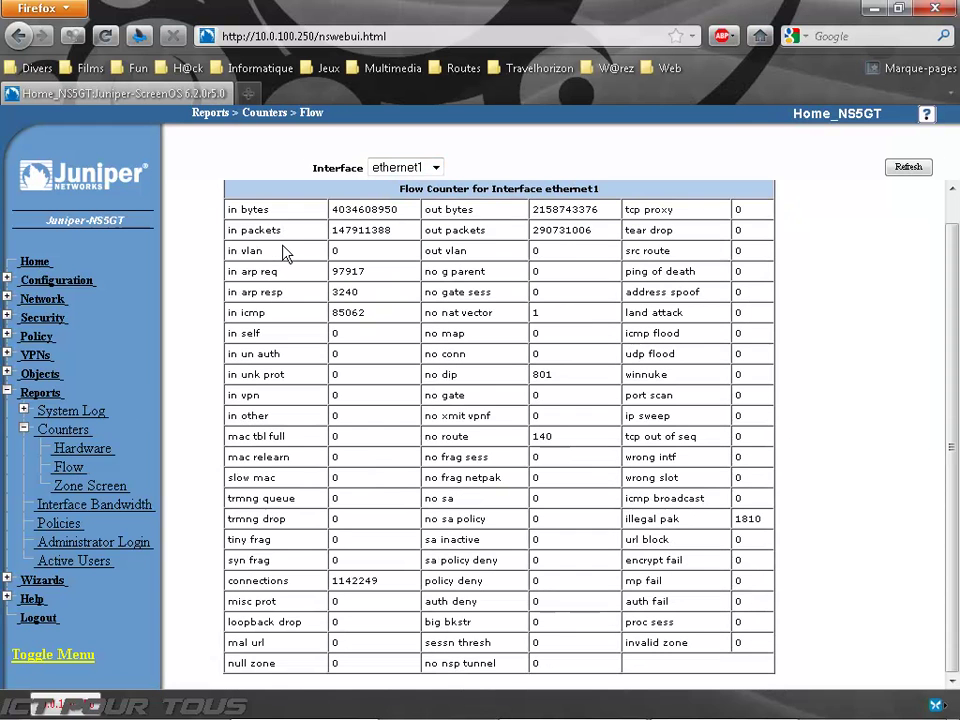
Step: Show zone screen counters for the Untrust zone and select the counters table
{"action": "left_click", "coordinate": [90, 486]}
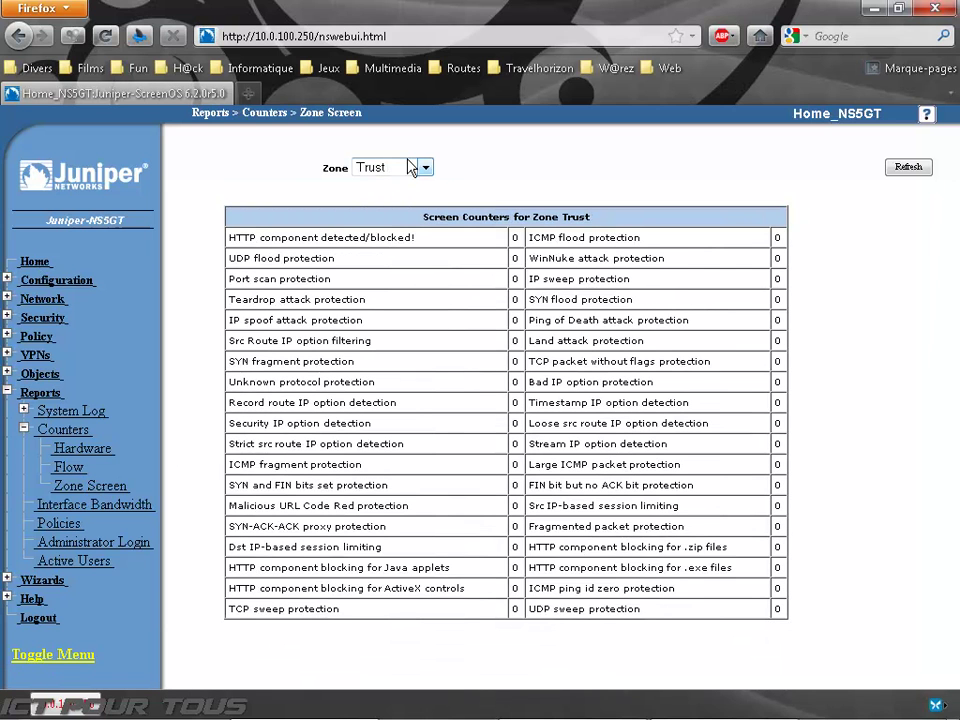
{"action": "left_click", "coordinate": [411, 167]}
{"action": "left_click", "coordinate": [395, 206]}
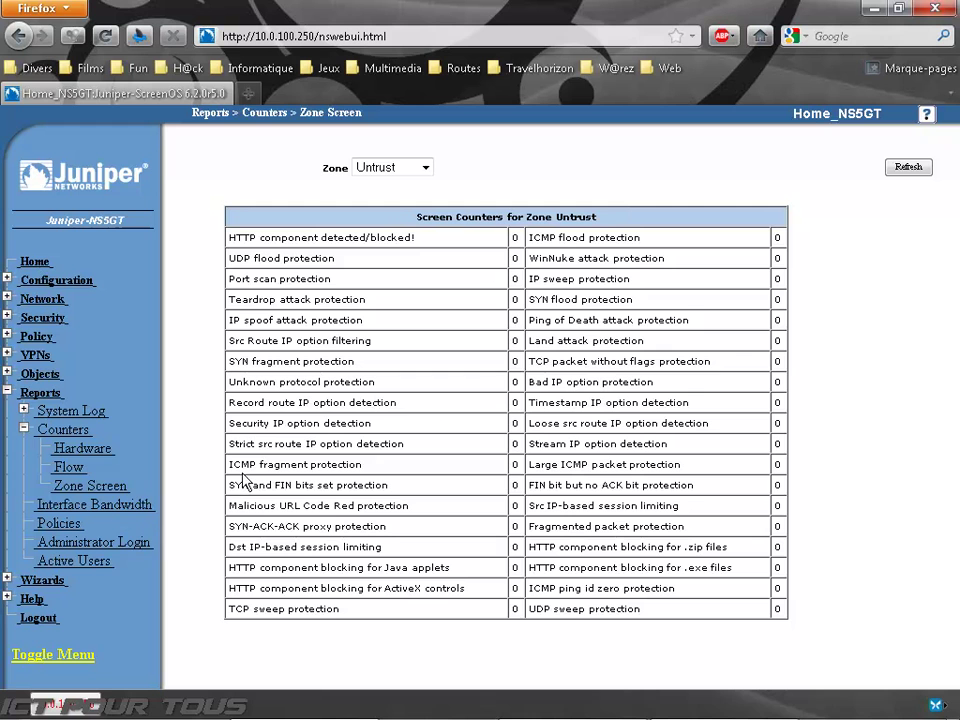
{"action": "left_click_drag", "start_coordinate": [307, 237], "coordinate": [661, 625]}
{"action": "left_click", "coordinate": [664, 624]}
{"action": "left_click_drag", "start_coordinate": [810, 621], "coordinate": [311, 257]}
{"action": "left_click", "coordinate": [279, 221]}
Step: Collapse Counters and open the Interface Bandwidth report showing ethernet1 and ethernet3 at 100Mbps
{"action": "left_click", "coordinate": [24, 428]}
{"action": "left_click", "coordinate": [24, 428]}
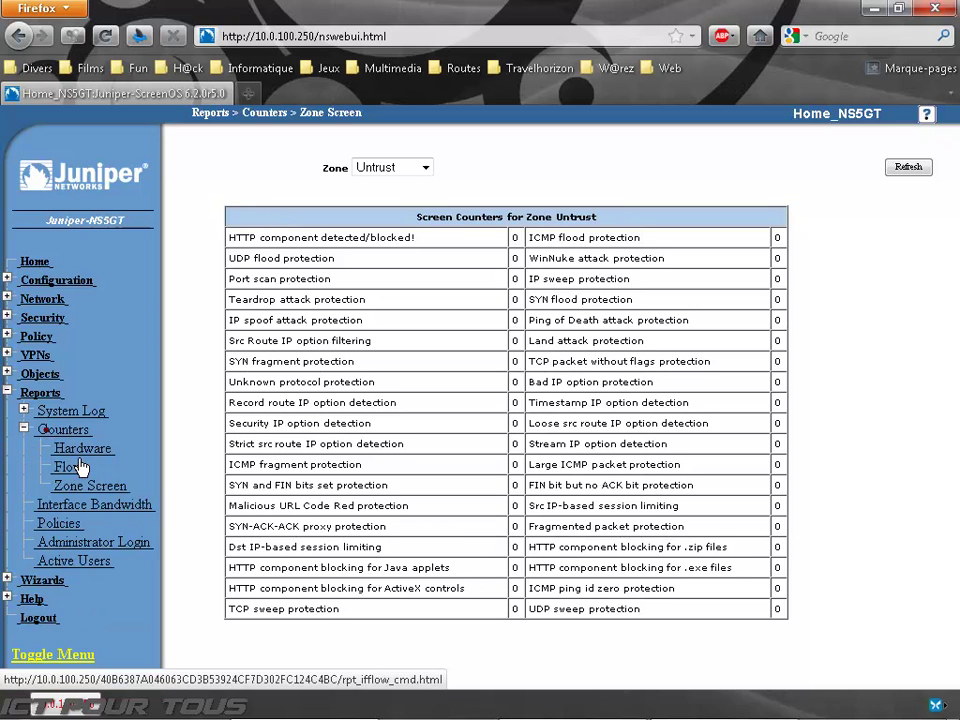
{"action": "left_click", "coordinate": [24, 428]}
{"action": "left_click", "coordinate": [70, 448]}
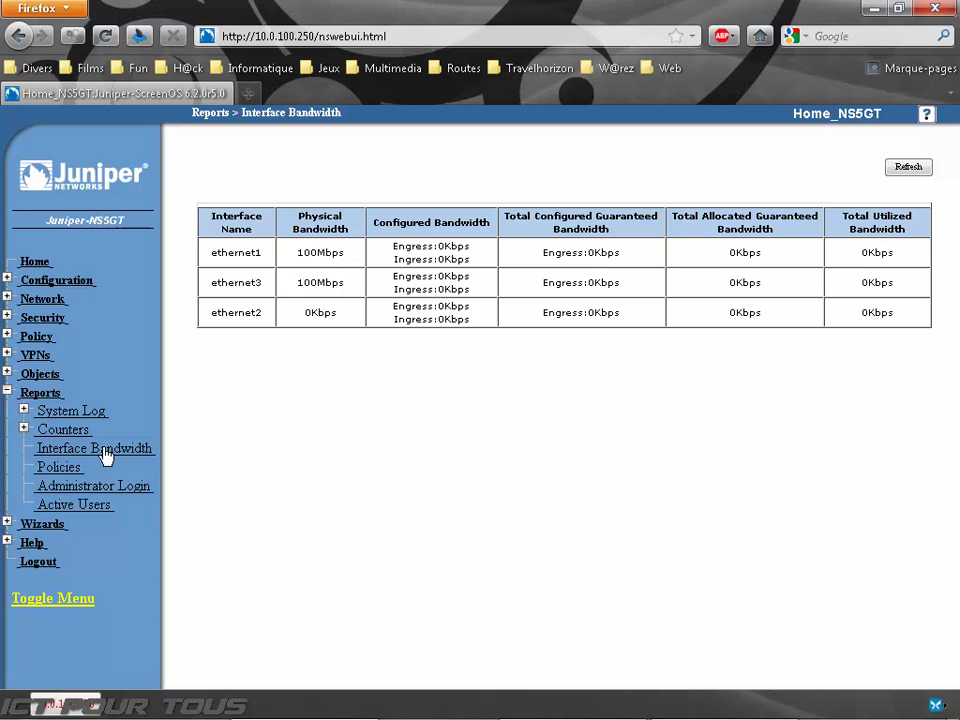
Step: View the Policies log report and the Administrator Login report, selecting the logged-in administrator's name
{"action": "left_click", "coordinate": [66, 468]}
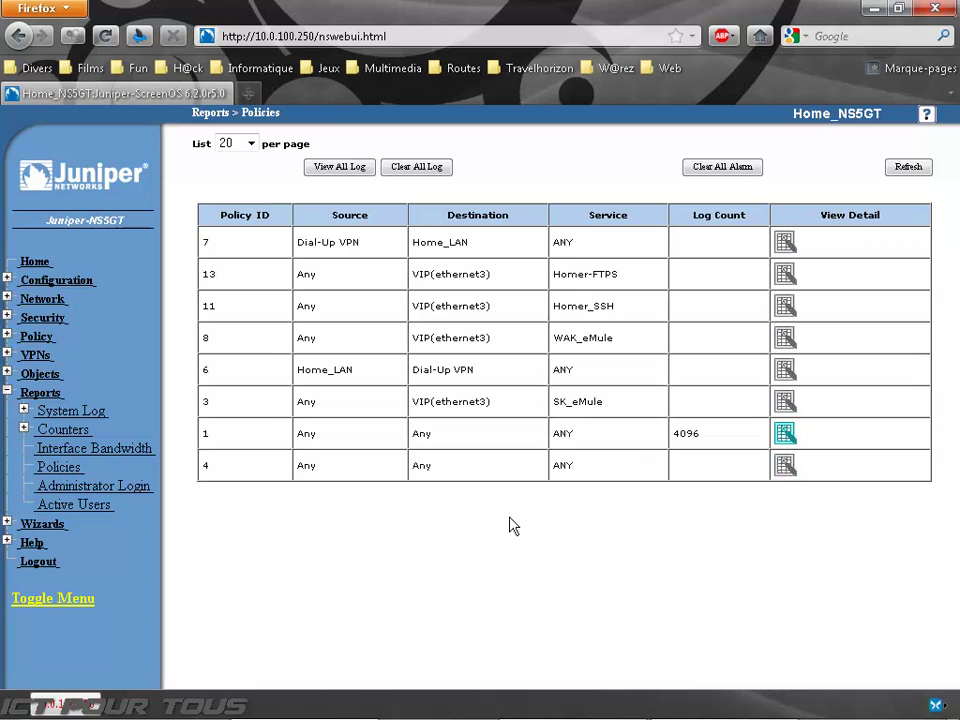
{"action": "left_click", "coordinate": [74, 487]}
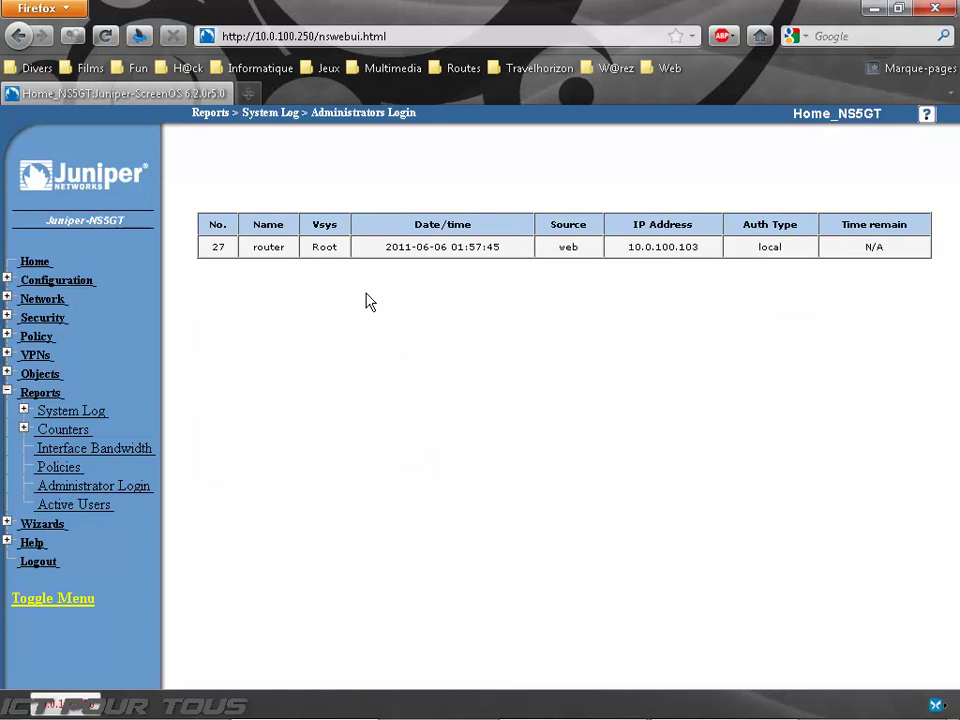
{"action": "double_click", "coordinate": [268, 247]}
{"action": "left_click", "coordinate": [278, 314]}
Step: Open the empty Active Users report, collapse Reports and expand Wizards
{"action": "left_click", "coordinate": [90, 512]}
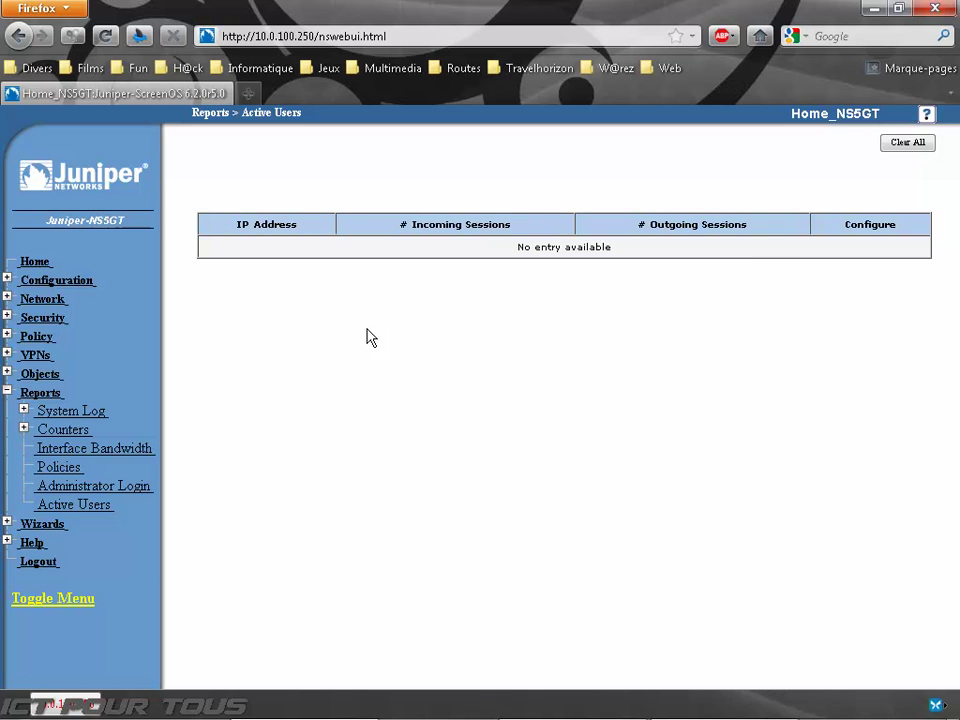
{"action": "left_click", "coordinate": [38, 392]}
{"action": "left_click", "coordinate": [40, 412]}
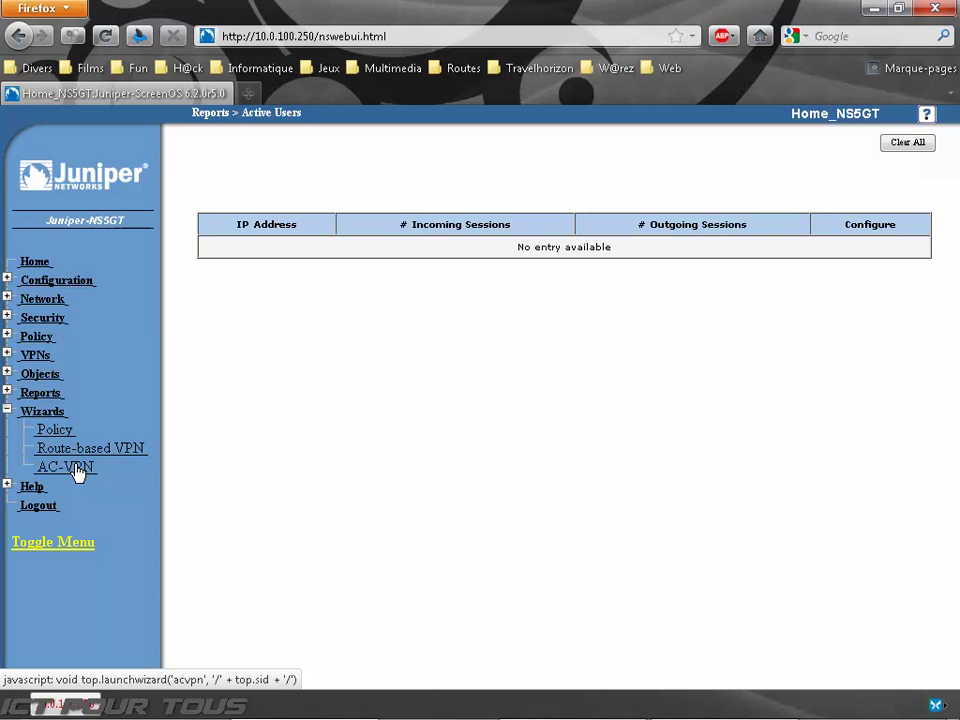
Step: Collapse Wizards, expand Network and open the security Zones list
{"action": "left_click", "coordinate": [38, 414]}
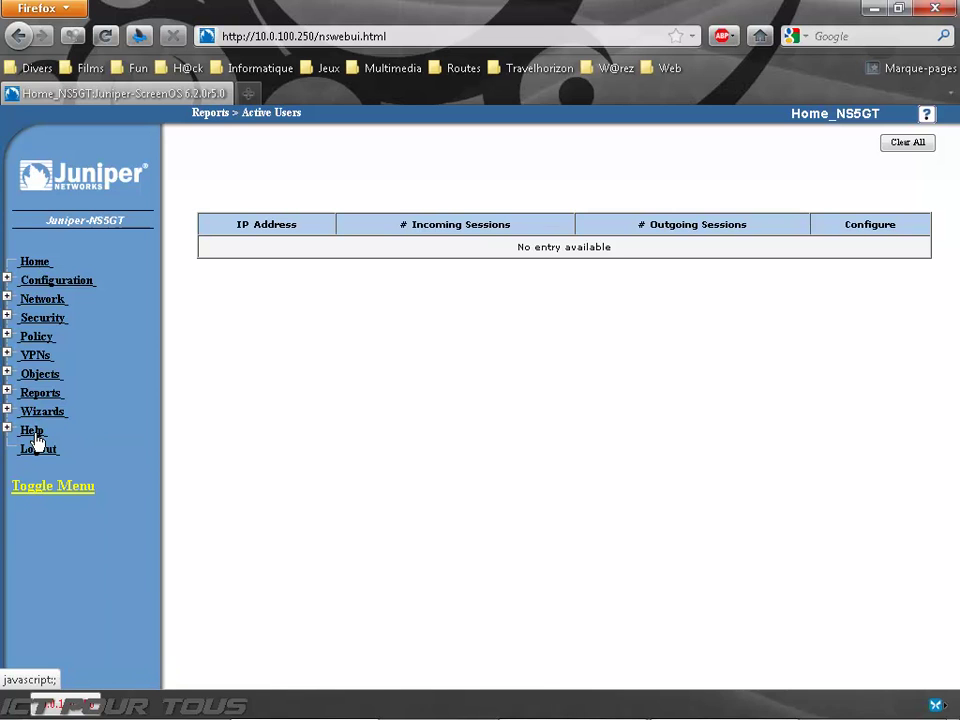
{"action": "left_click", "coordinate": [40, 299]}
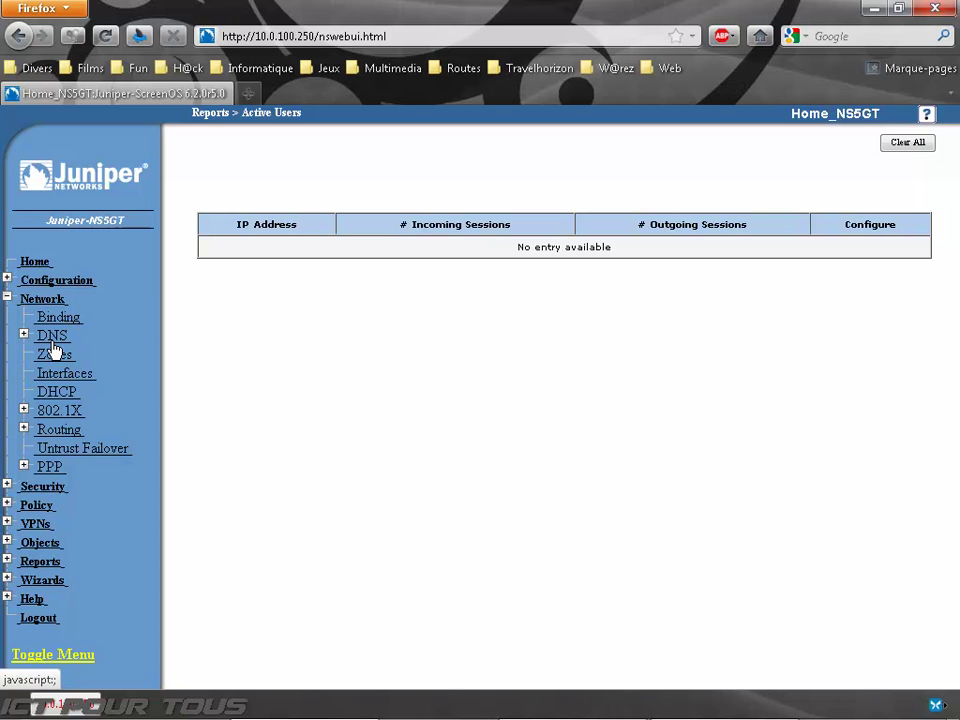
{"action": "left_click", "coordinate": [54, 356]}
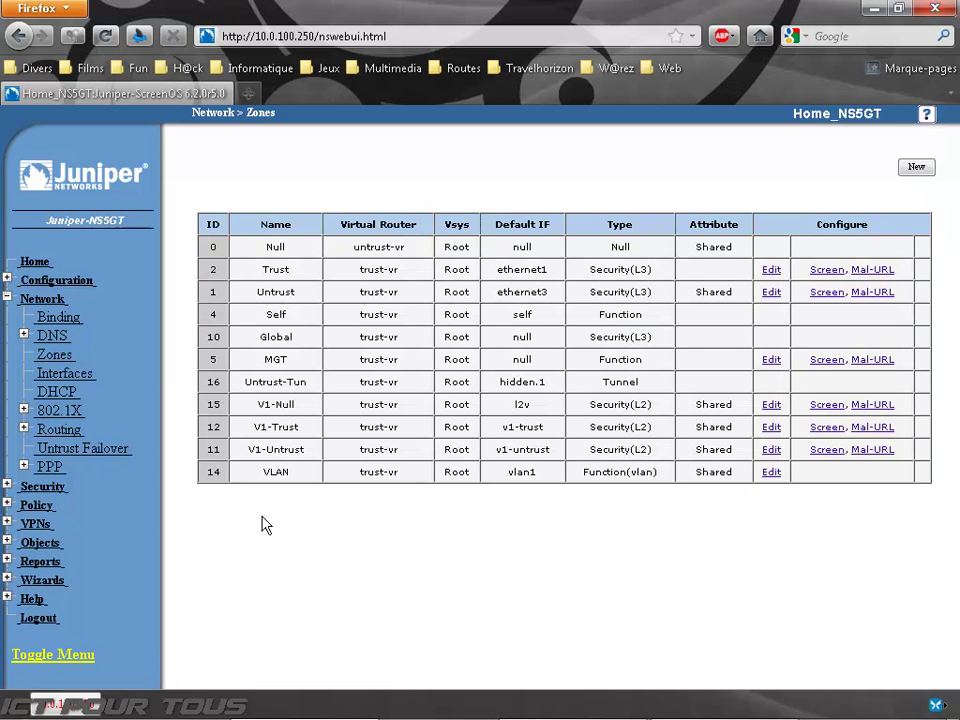
Step: Check the Interfaces list's Tunnel IF types, then open the DHCP list with ethernet1 server and ethernet3 client
{"action": "left_click", "coordinate": [66, 374]}
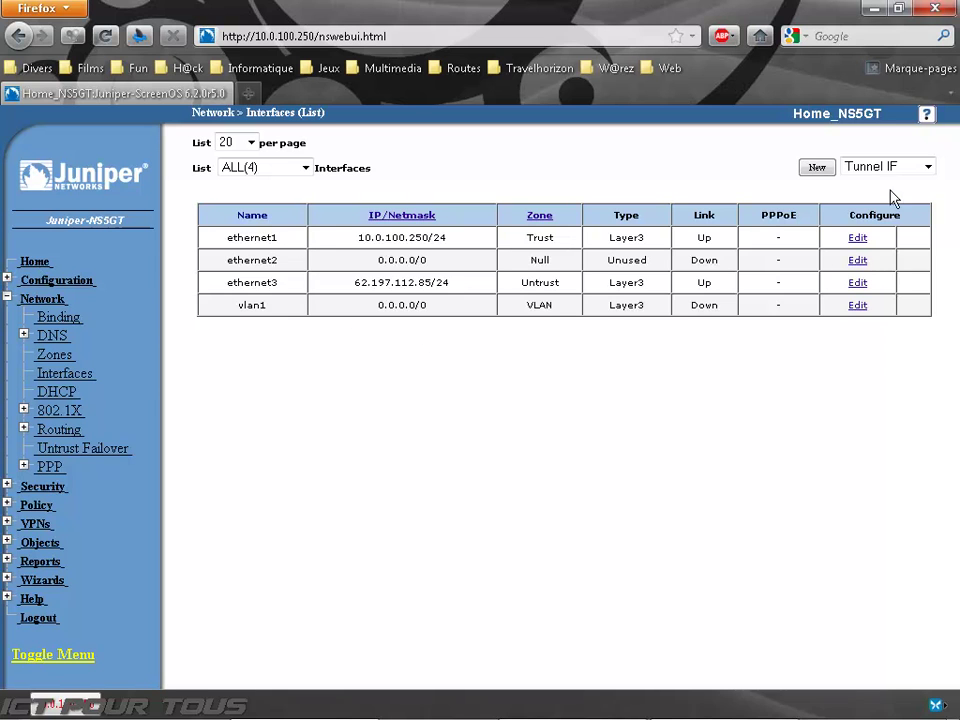
{"action": "left_click", "coordinate": [927, 166]}
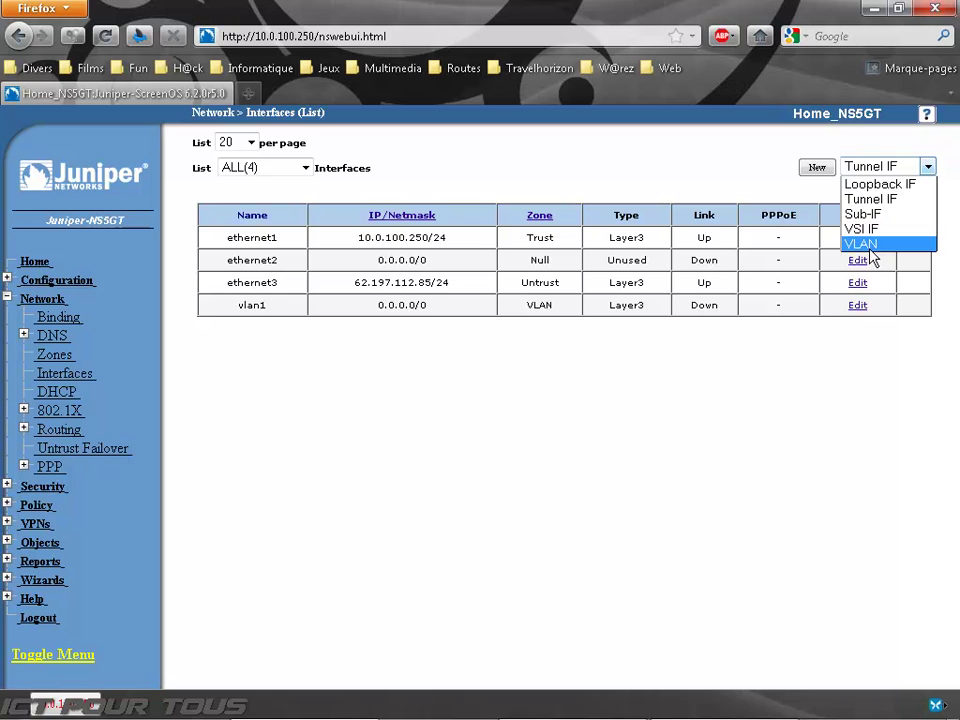
{"action": "left_click", "coordinate": [666, 192]}
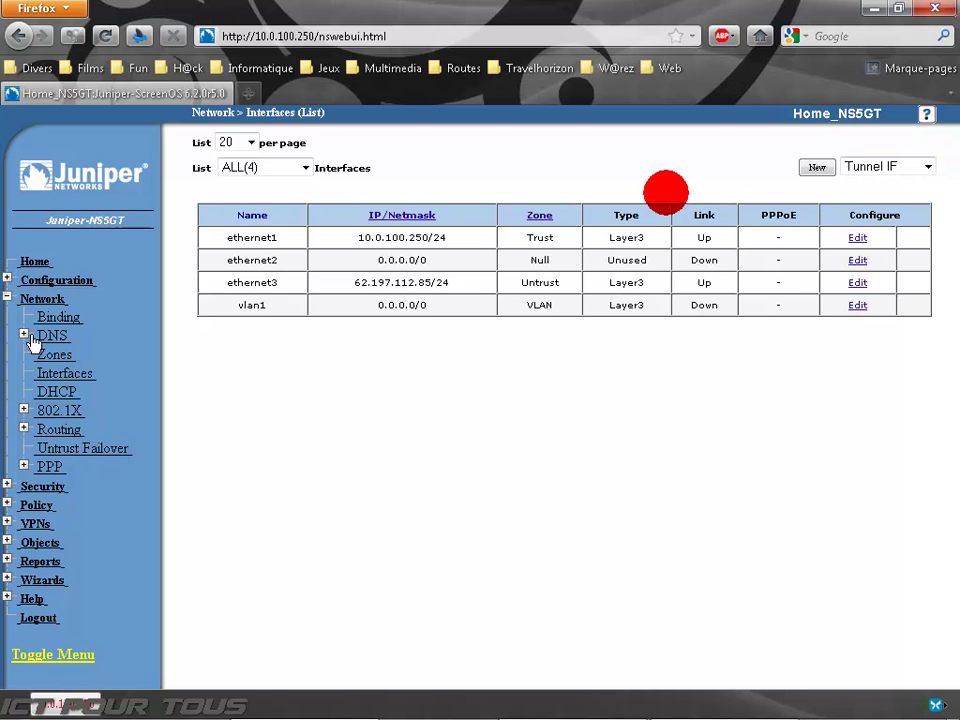
{"action": "left_click", "coordinate": [54, 393]}
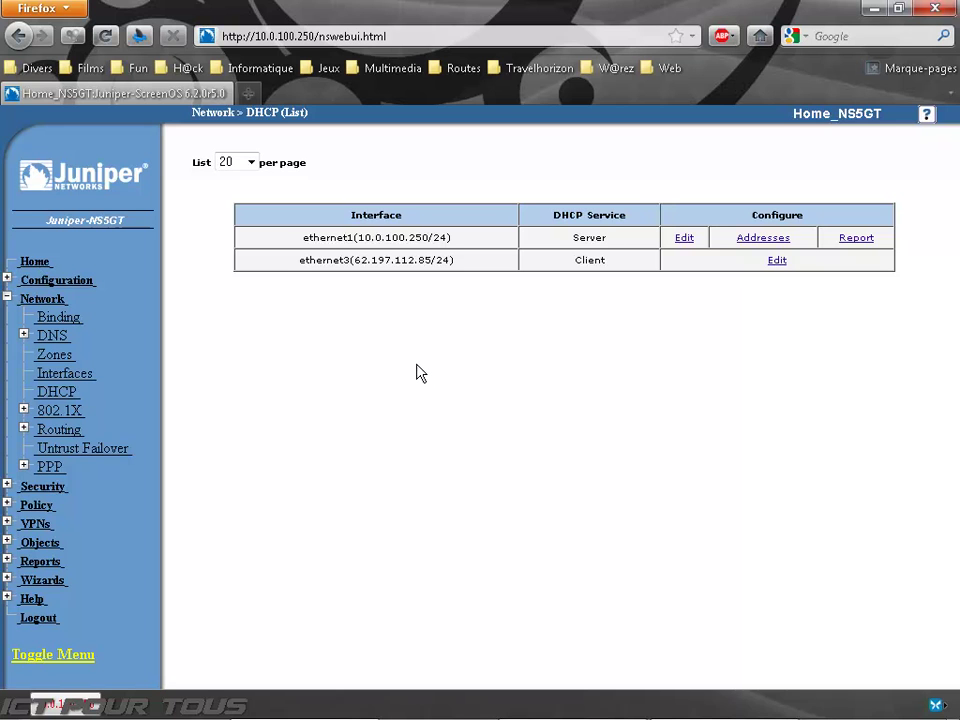
Step: Check the empty 802.1X statistics and sessions, then view Untrust Failover (off, Track IP, 10 s holddown)
{"action": "left_click", "coordinate": [52, 413]}
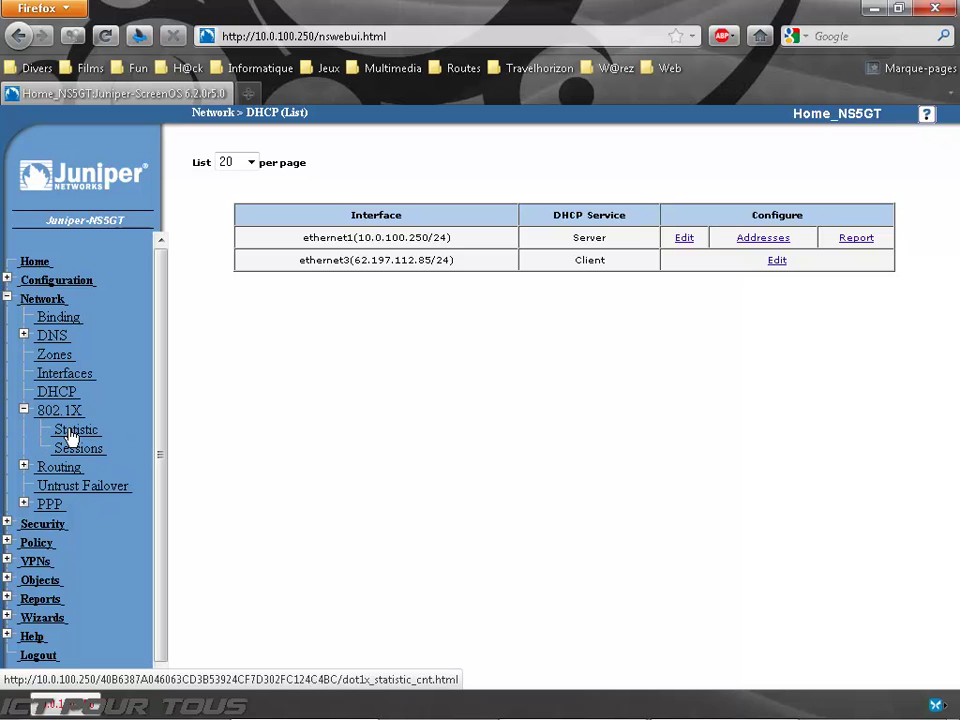
{"action": "left_click", "coordinate": [75, 436]}
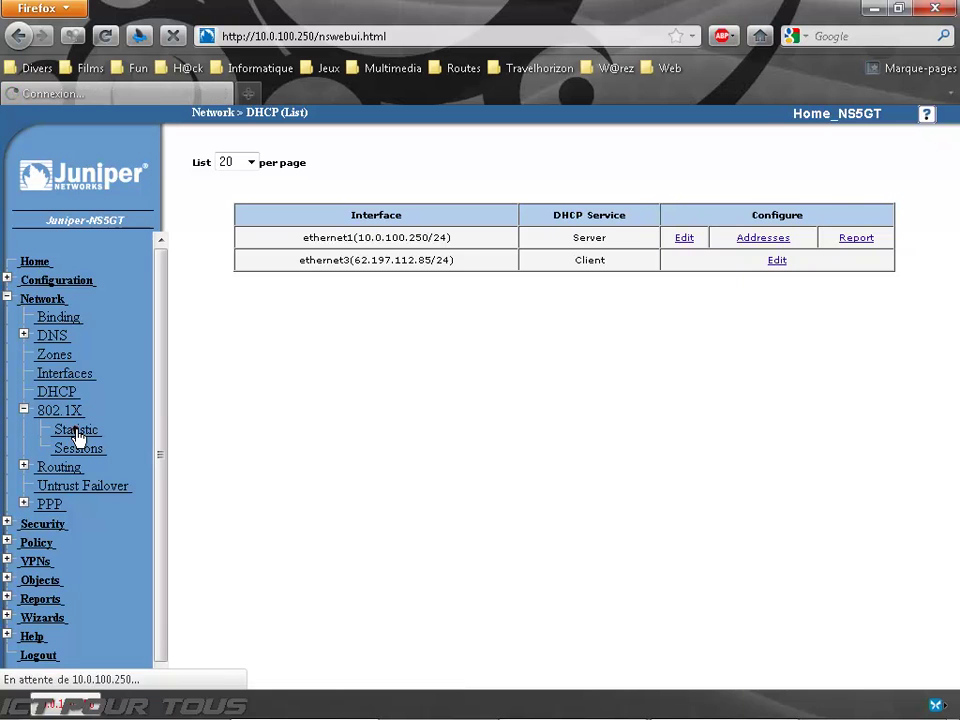
{"action": "left_click", "coordinate": [90, 451]}
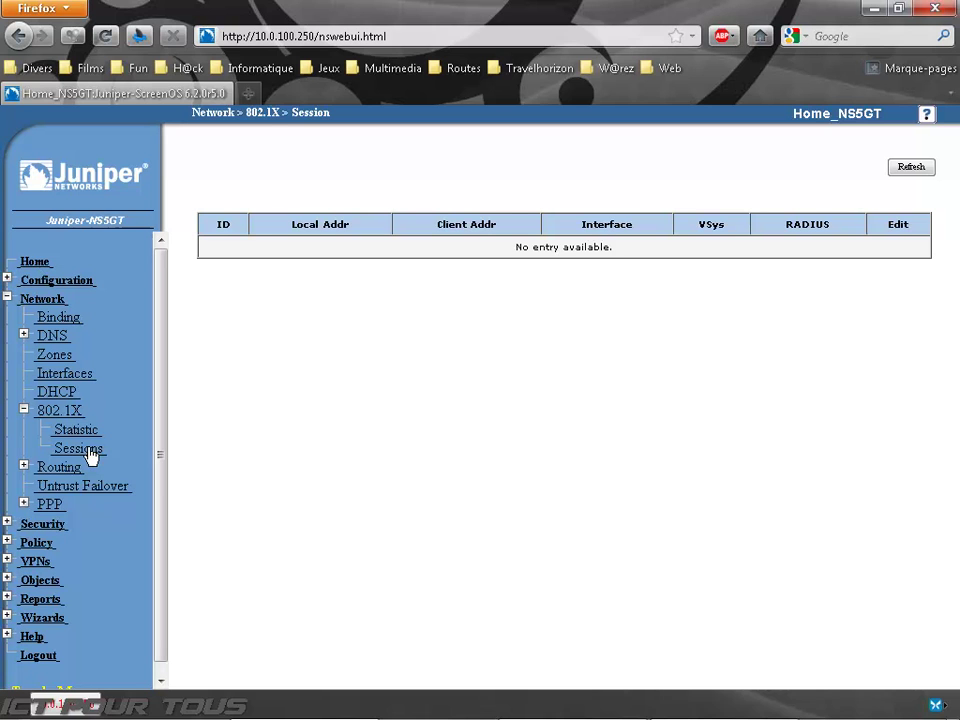
{"action": "left_click", "coordinate": [60, 410]}
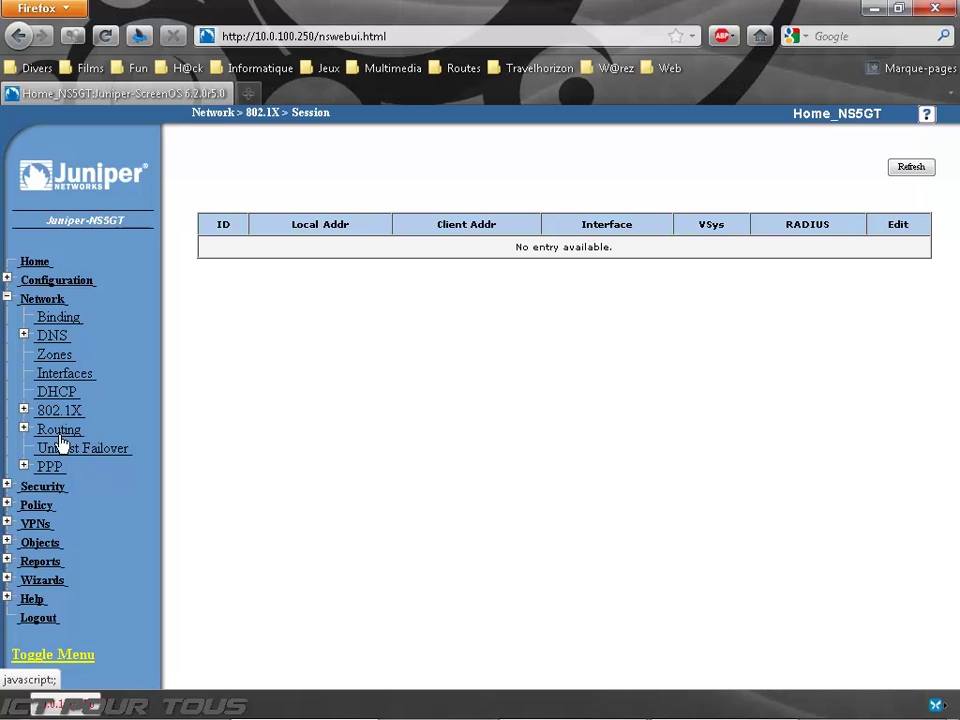
{"action": "left_click", "coordinate": [68, 447]}
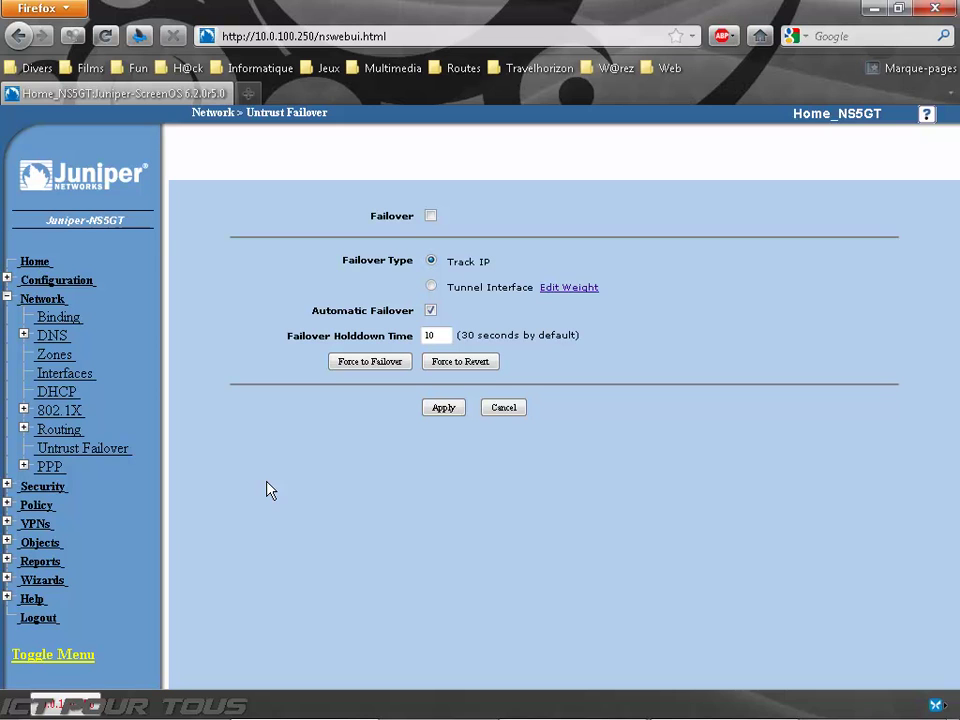
{"action": "left_click_drag", "start_coordinate": [445, 262], "coordinate": [492, 268]}
{"action": "left_click", "coordinate": [490, 262]}
{"action": "left_click", "coordinate": [432, 287]}
{"action": "left_click", "coordinate": [432, 262]}
Step: Open the trust-vr destination routing entries table and highlight the routes and legend
{"action": "left_click", "coordinate": [57, 429]}
{"action": "left_click", "coordinate": [68, 449]}
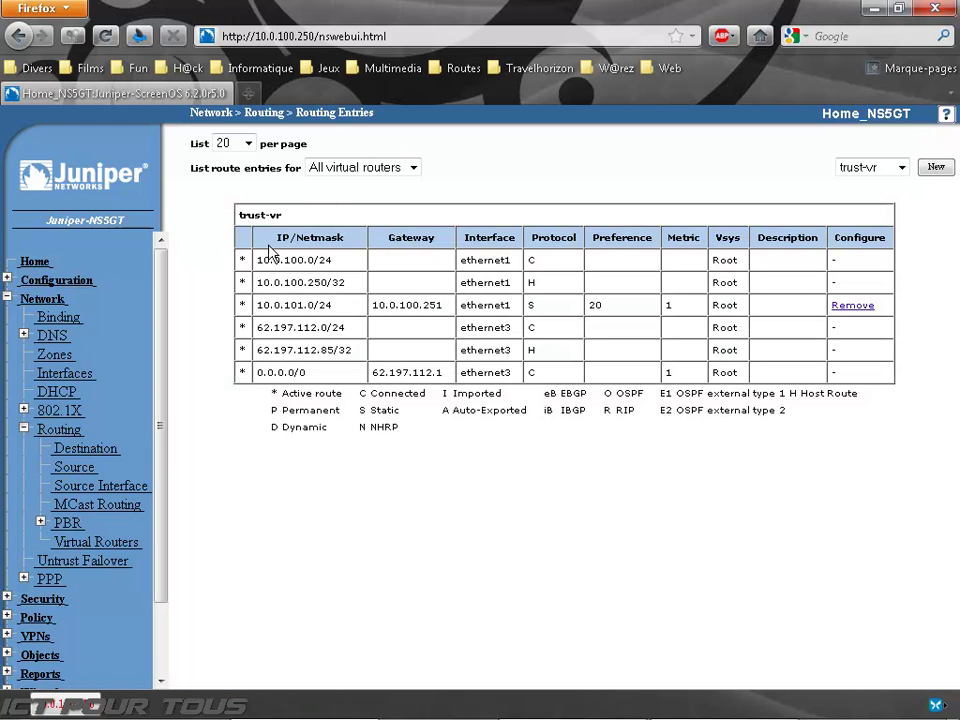
{"action": "left_click_drag", "start_coordinate": [270, 245], "coordinate": [671, 450]}
{"action": "left_click", "coordinate": [666, 444]}
Step: Collapse the Routing and Network menus and go back to the Home dashboard
{"action": "left_click", "coordinate": [58, 429]}
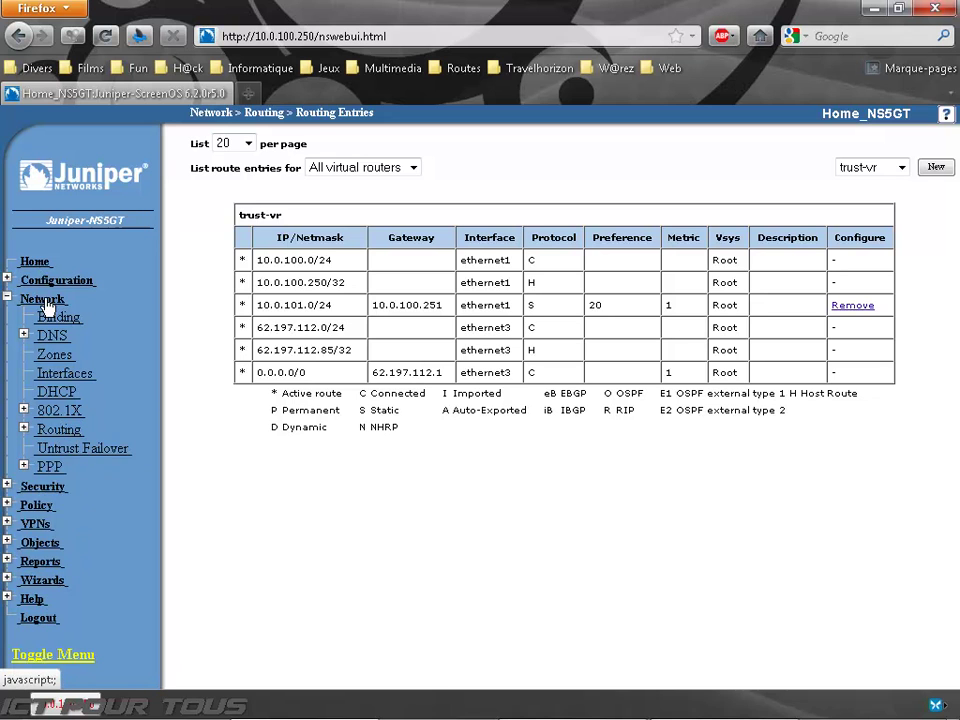
{"action": "left_click", "coordinate": [43, 300]}
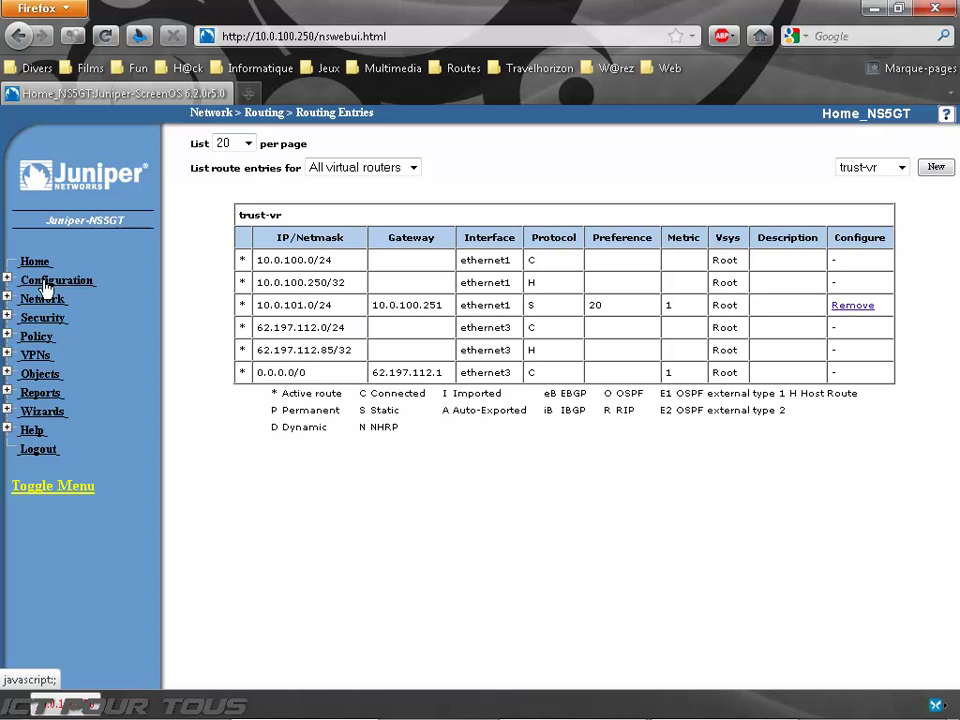
{"action": "left_click", "coordinate": [40, 265]}
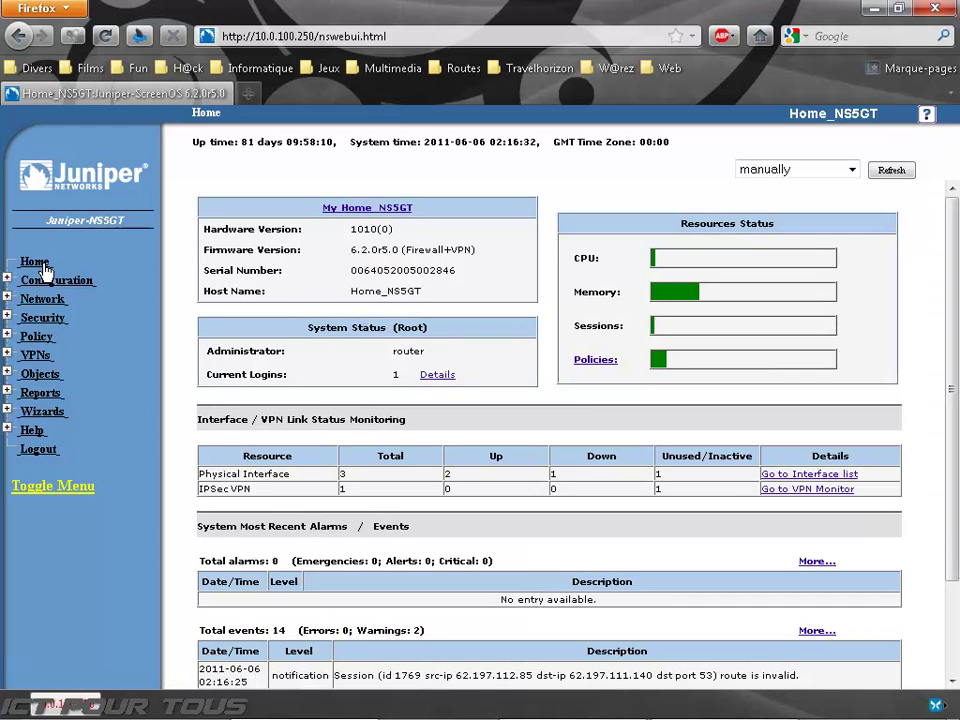